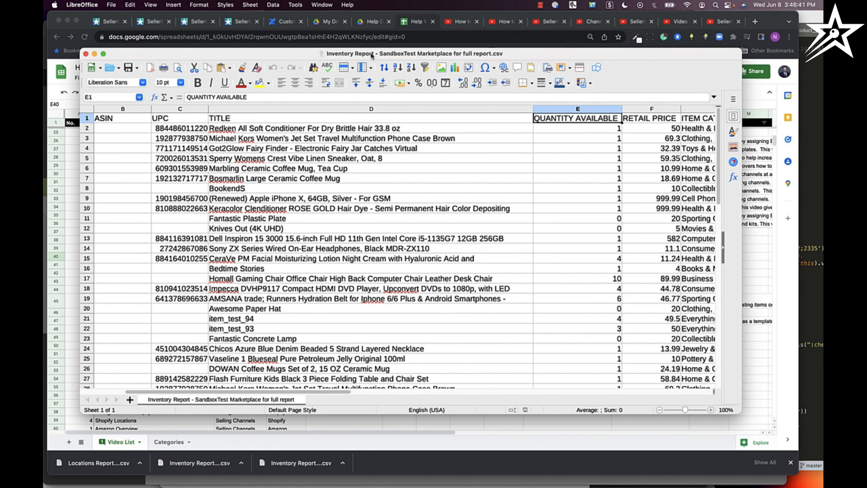
- Examine the column headers of the inventory report from SKU through ITEM LOCATION
key("Left")
key("Left")
key("Left")
key("Left")
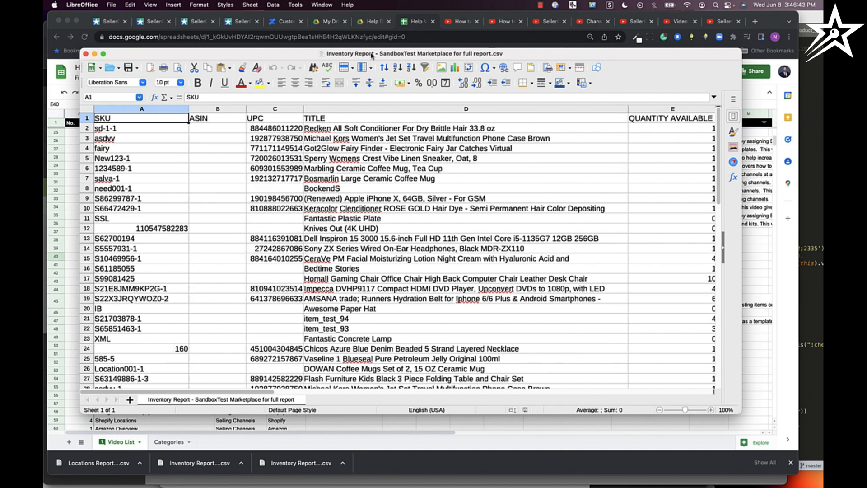
key("Right")
key("Right")
key("Right")
key("Right")
key("Right")
key("Right")
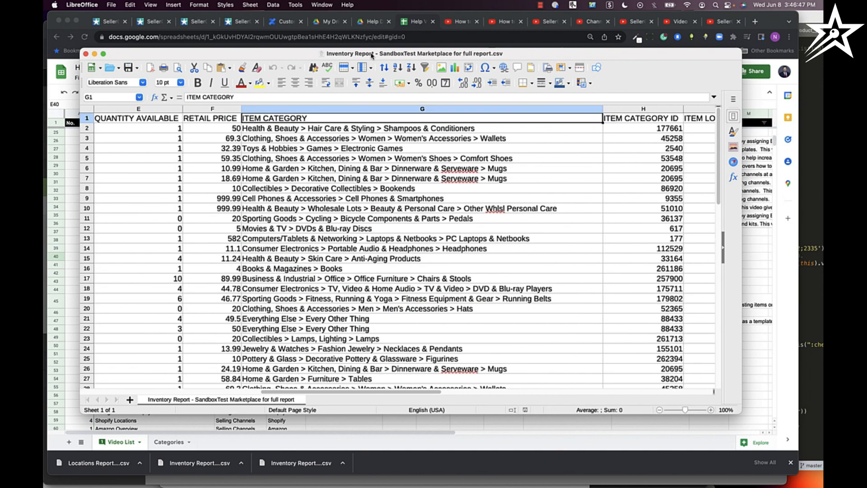
key("Right")
key("Right")
key("Left")
key("Left")
key("Left")
key("Left")
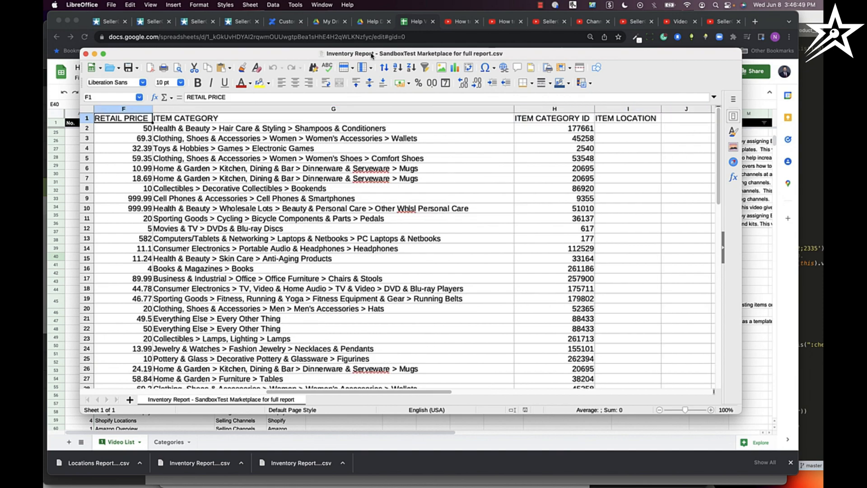
key("Right")
key("Right")
key("Right")
key("Right")
key("Right")
key("Right")
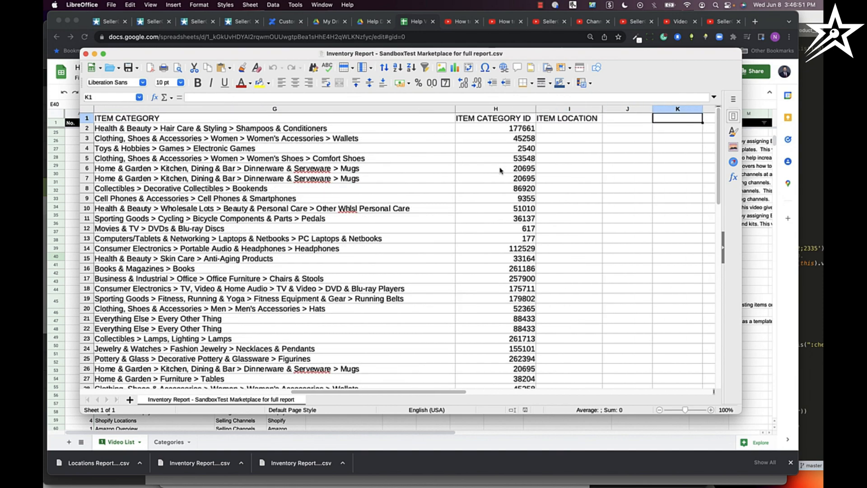
- Delete the ITEM LOCATION column from the inventory report
left_click(572, 110)
right_click(572, 113)
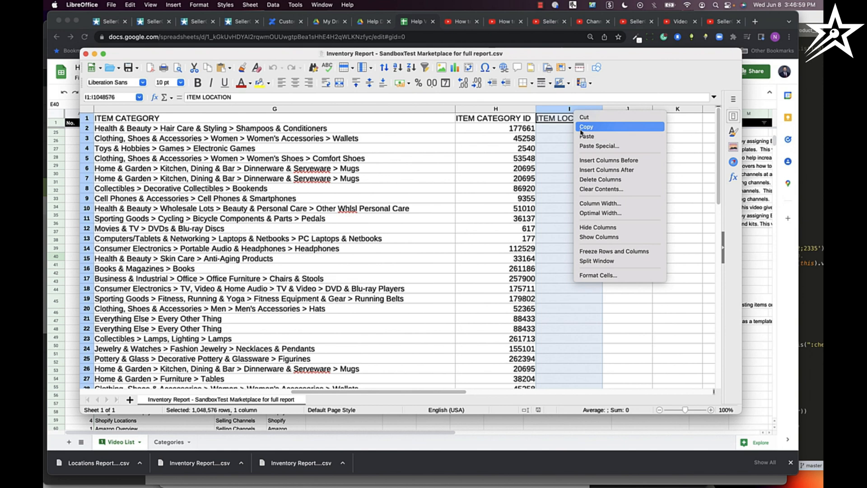
left_click(613, 182)
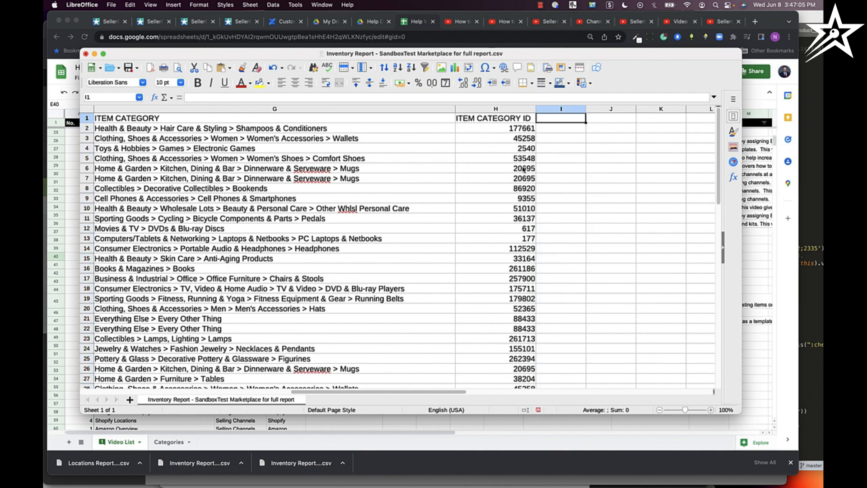
- Append "mY changes" to the title of the Redken conditioner in cell D2
key("Left")
key("Left")
key("Left")
key("Left")
key("Left")
key("Left")
key("Left")
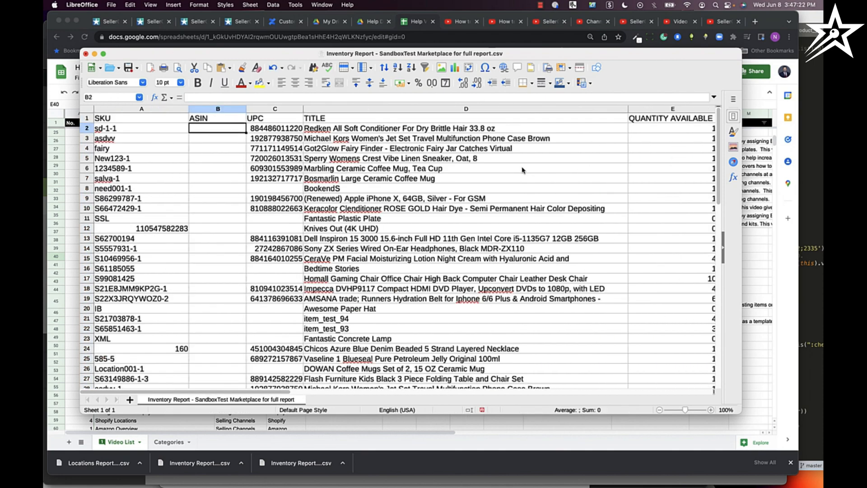
key("Right")
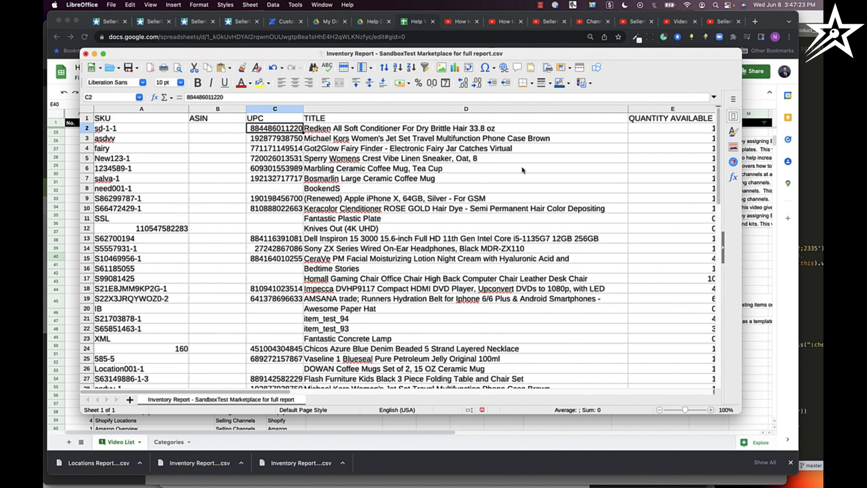
key("Right")
left_click(396, 100)
type("mY changes")
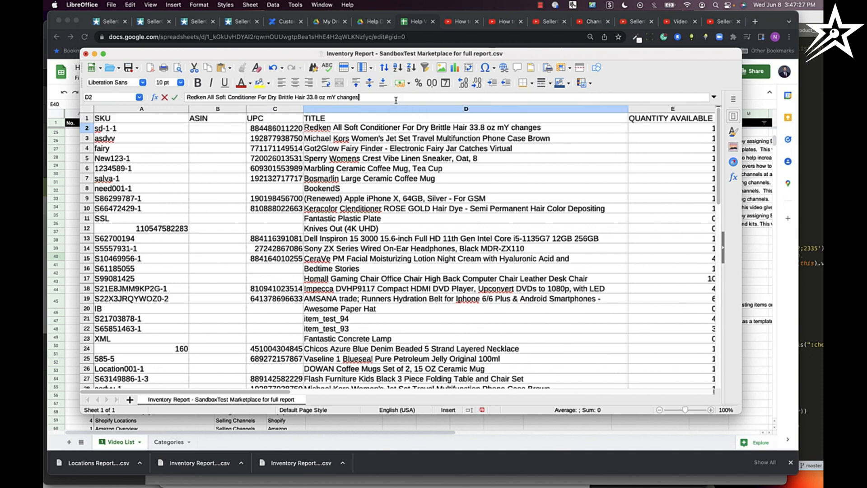
left_click(408, 189)
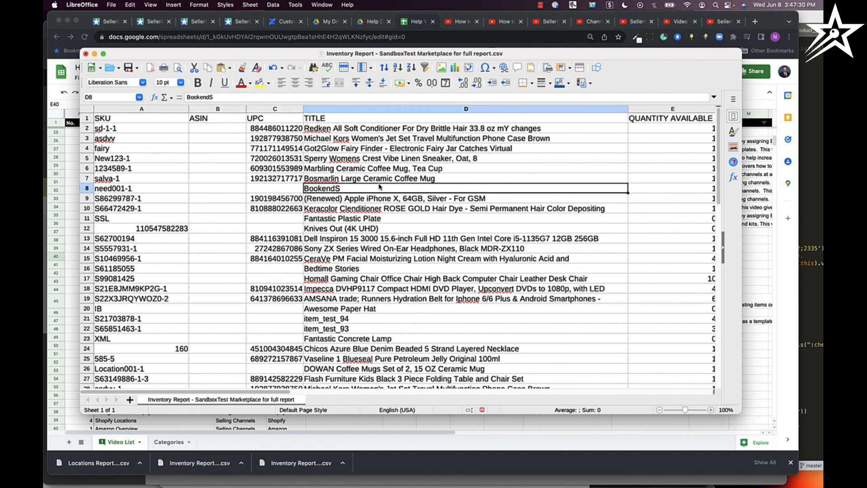
- Set the Redken conditioner's QUANTITY AVAILABLE in cell E2 to 10 and save the report
key("Right")
key("Up")
key("Up")
key("Up")
key("Up")
key("Up")
key("Up")
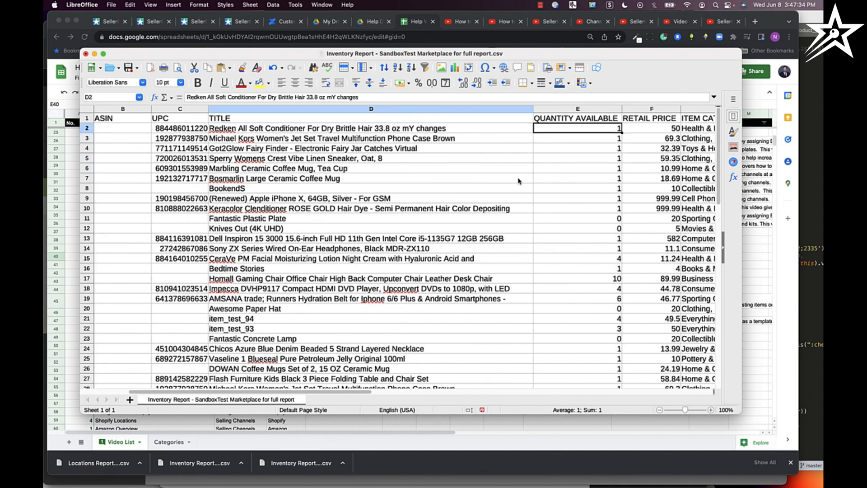
type("10")
key("Return")
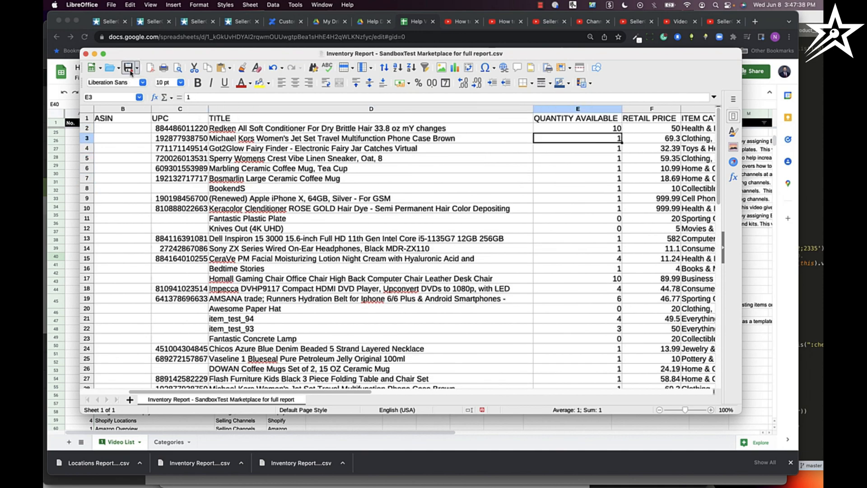
- Switch to SellerChamp in Chrome and start Upload Product Data Updates from the Products page
key("super+Tab")
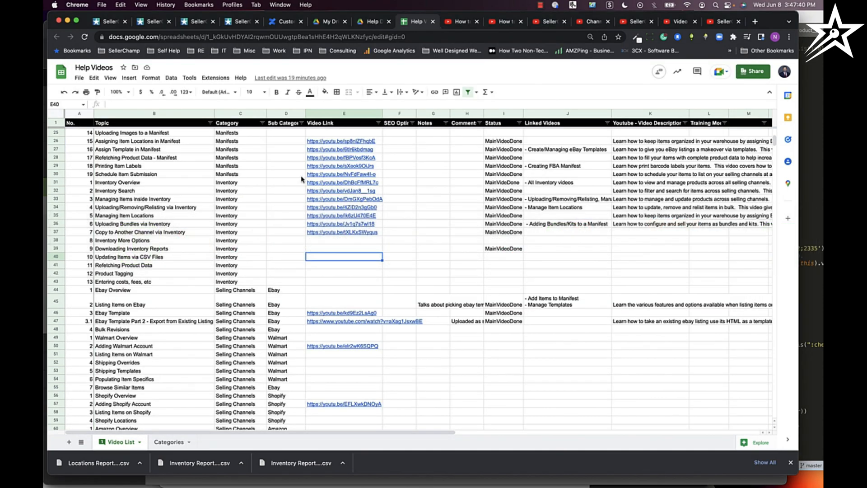
left_click(241, 23)
left_click(299, 69)
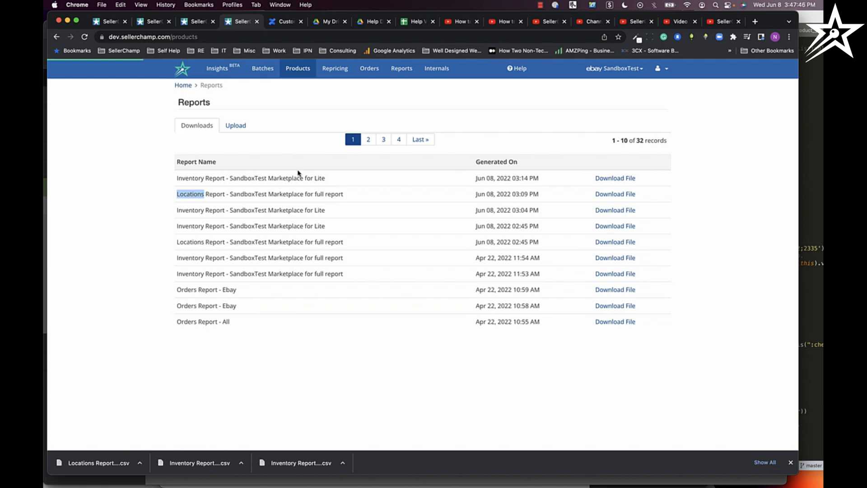
left_click(266, 212)
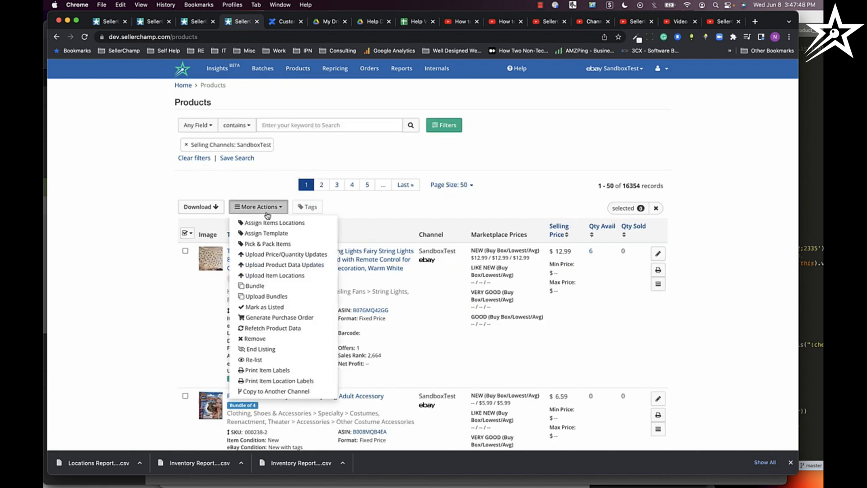
left_click(296, 269)
- Choose "Inventory Report - SandboxTest Marketplace for full report.csv" from the Downloads folder as the upload file
left_click(307, 155)
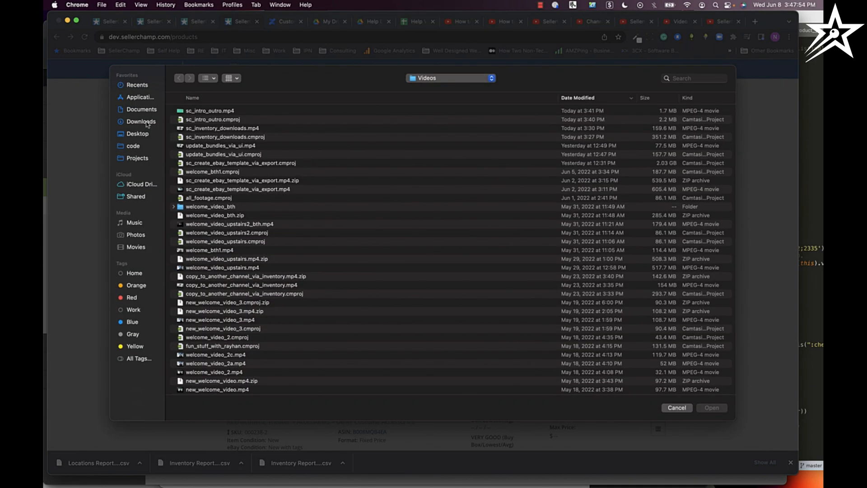
left_click(141, 122)
double_click(215, 111)
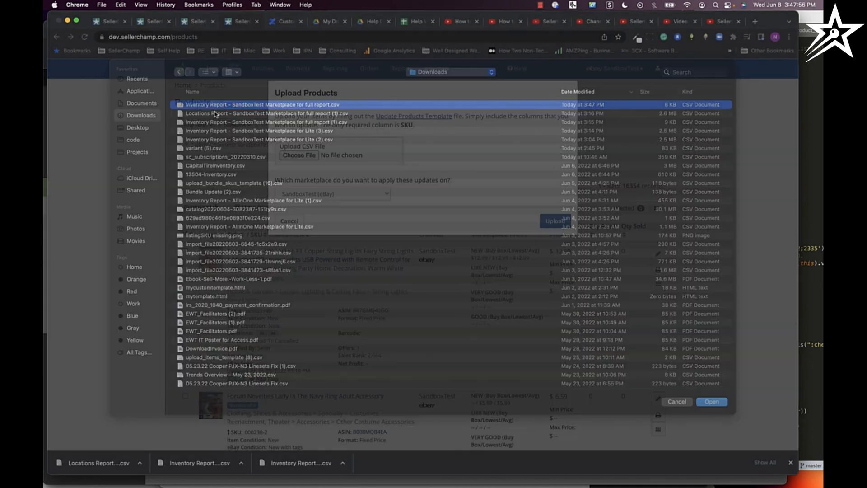
- Apply the updates to the SandboxTest (eBay) marketplace and upload the file
left_click(342, 193)
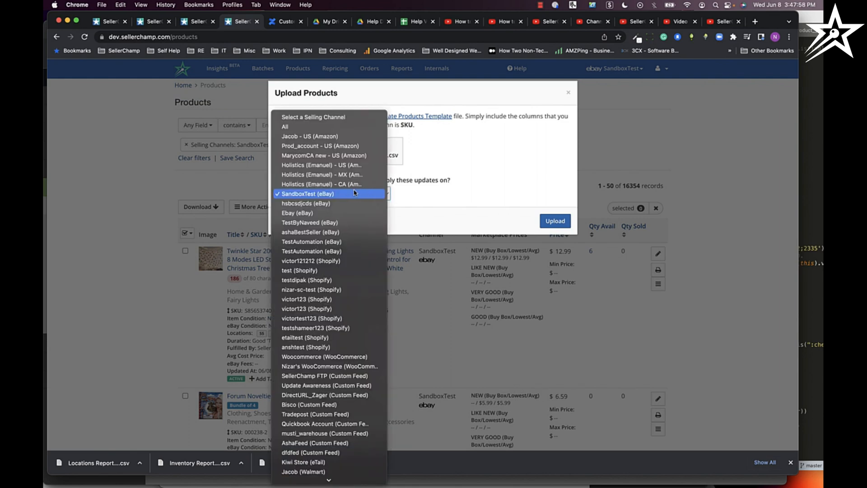
left_click(330, 127)
left_click(339, 193)
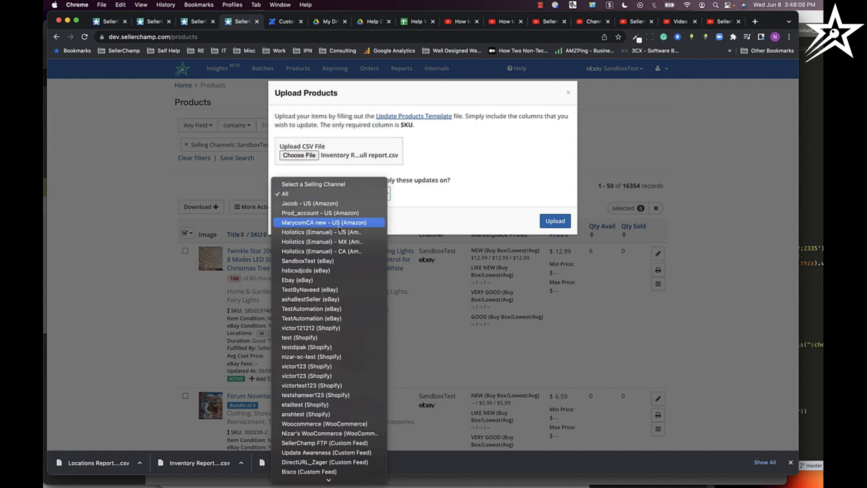
left_click(335, 261)
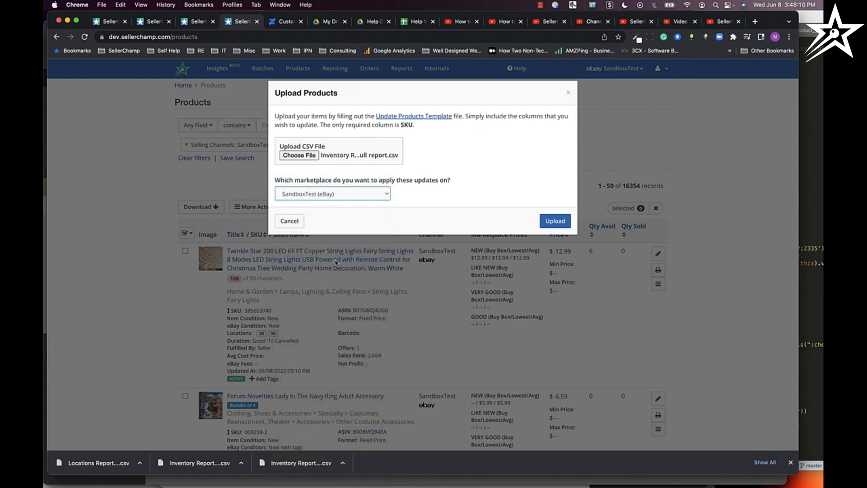
left_click(314, 202)
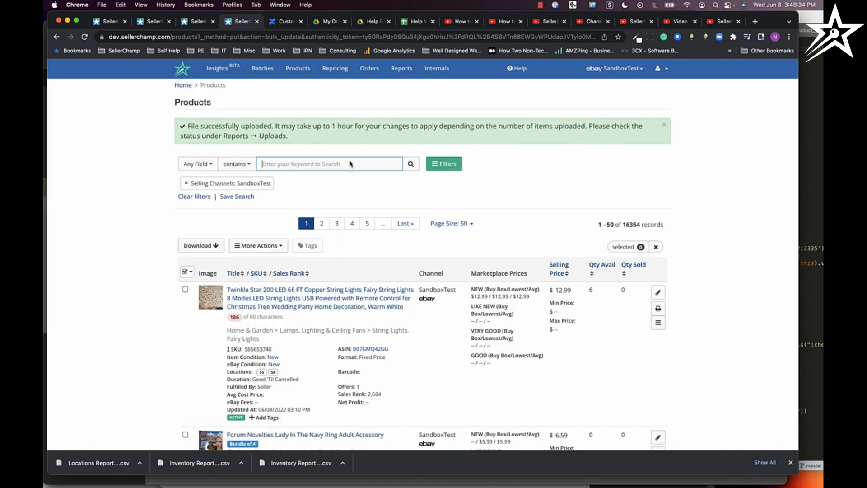
- Download the Update Products Template from the Upload Product Data Updates dialog
left_click(270, 246)
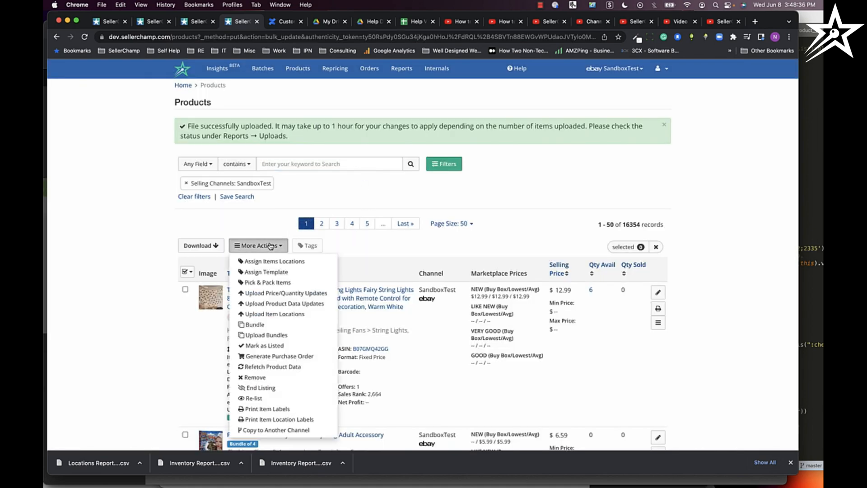
left_click(279, 304)
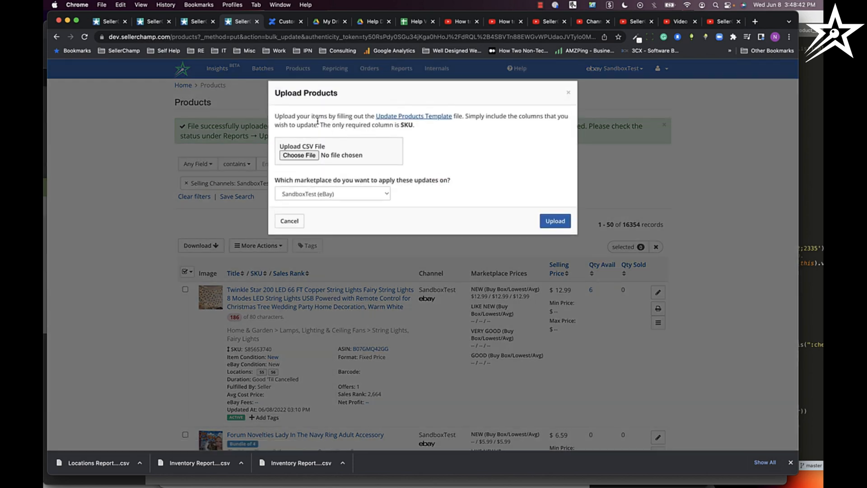
left_click(450, 120)
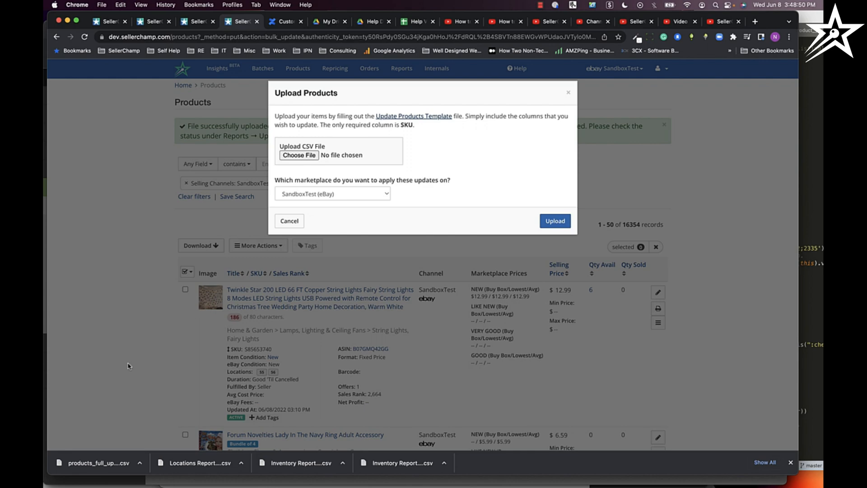
- Open "products_full_update_template (2).csv" from the Downloads folder in LibreOffice, importing it with comma separation
key("super+Tab")
key("super+Tab")
key("super+Tab")
key("super+Tab")
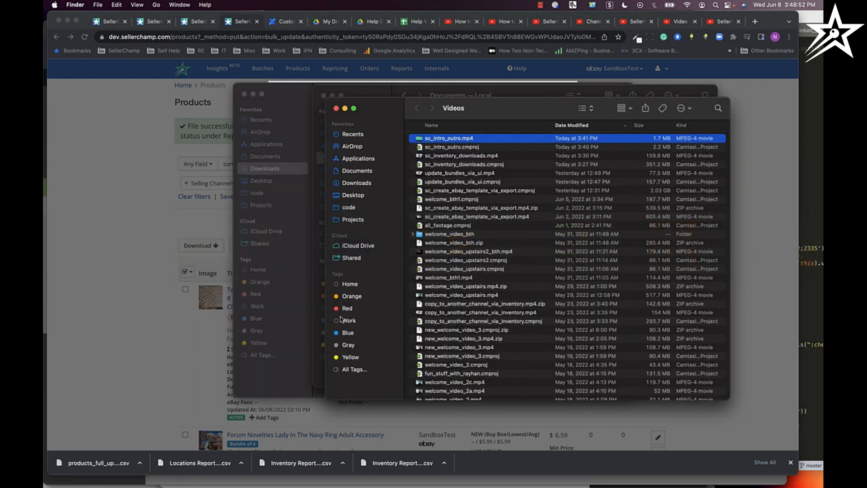
left_click(358, 184)
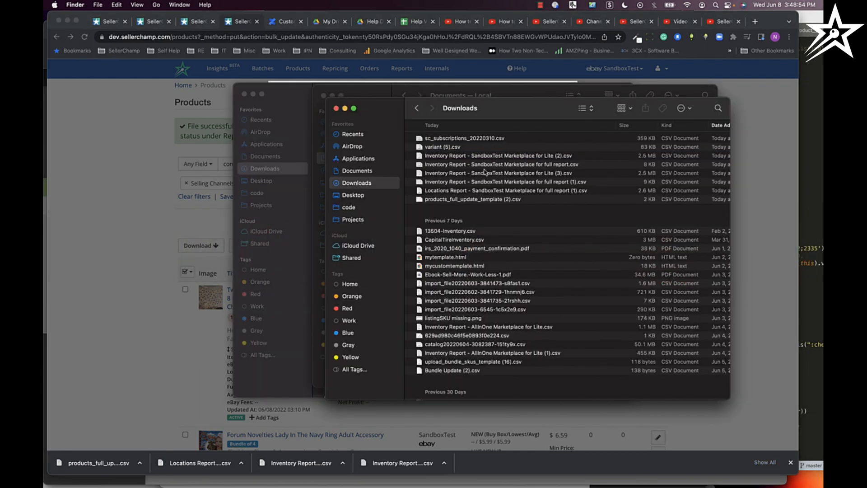
left_click(479, 199)
right_click(479, 200)
mouse_move(533, 217)
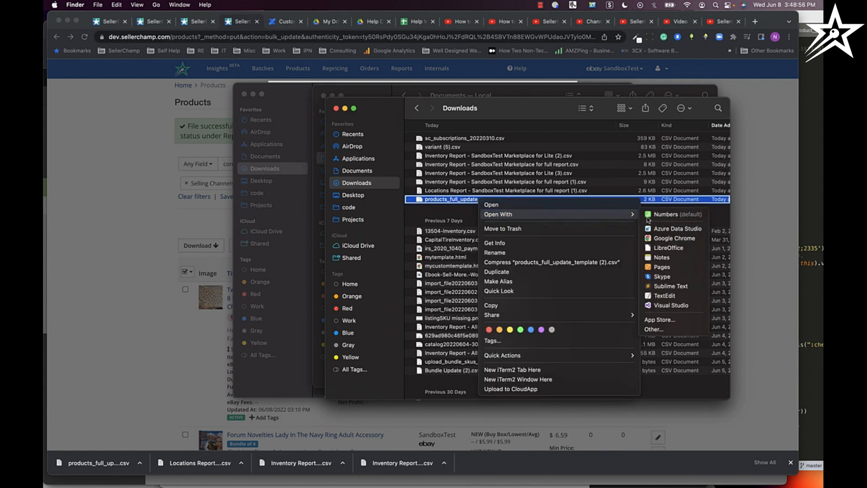
left_click(673, 244)
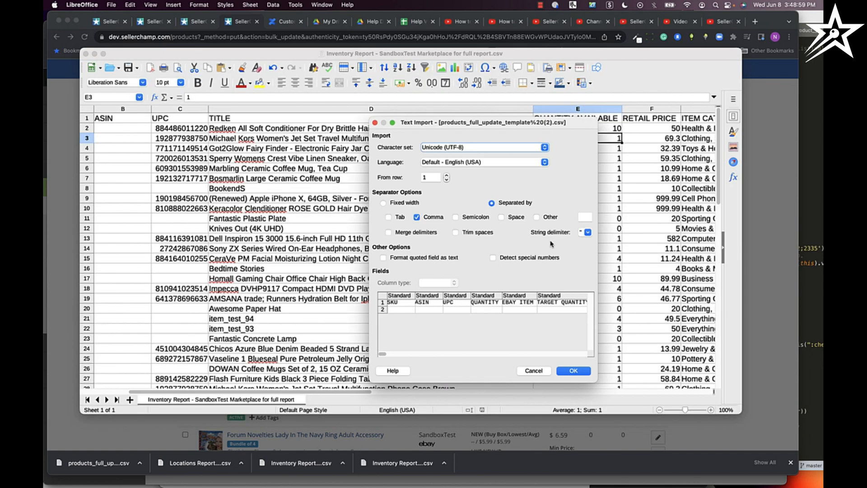
left_click(576, 372)
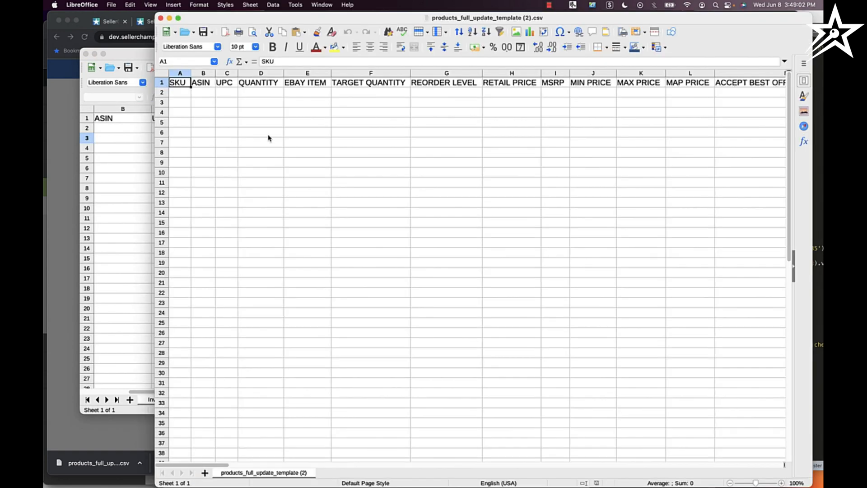
- Examine the available column headers across the products update template and close the file
key("super+Right")
key("super+Left")
left_click(160, 18)
- Add the headers DELETE ON SELLERCHAMP, END LISTING and DELETE LISTING in cells I1 to K1 of the inventory report
key("Up")
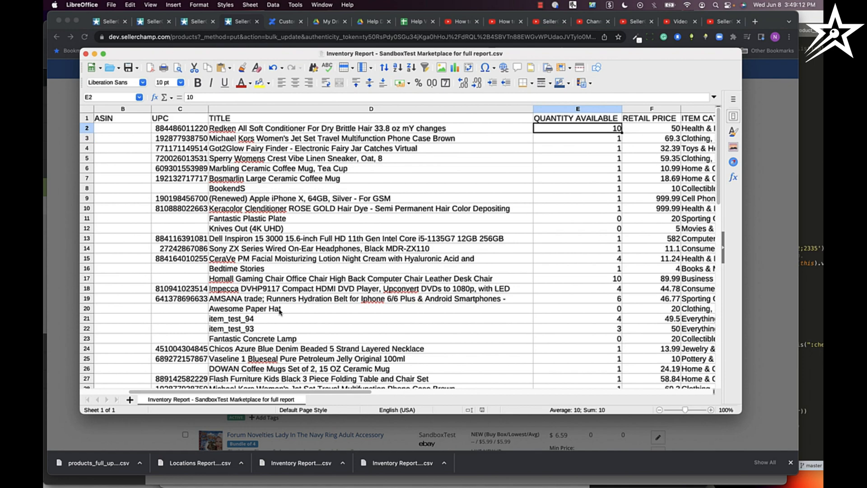
key("Up")
key("Right")
key("Right")
key("Right")
key("Right")
key("Right")
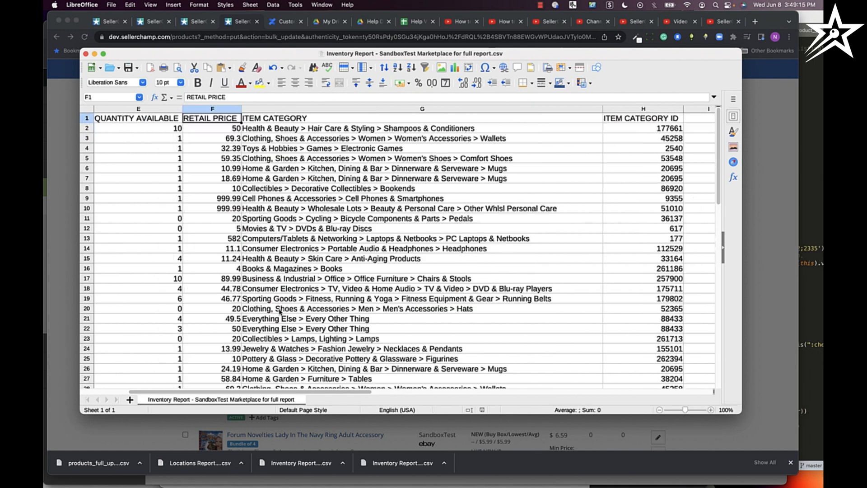
key("Left")
key("Right")
key("Right")
key("Right")
key("Right")
key("Right")
key("Right")
key("Left")
key("Left")
key("Left")
key("Left")
key("Left")
key("Left")
type("DELETE ON SELLERCAMP")
key("BackSpace")
key("BackSpace")
key("BackSpace")
type("HAMP")
key("Tab")
type("END LISTING")
key("Tab")
type("DELETE LISTING")
key("Return")
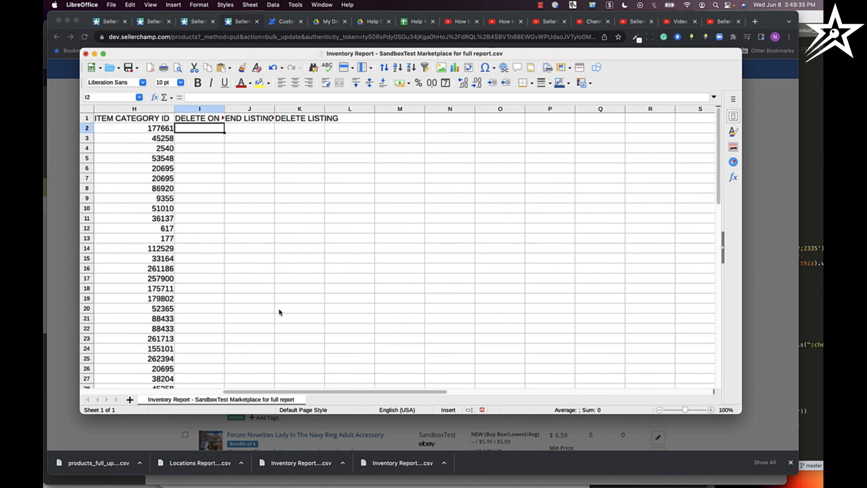
- Fit the widths of the DELETE ON SELLERCHAMP and END LISTING columns to their header text
key("Up")
key("Right")
key("Right")
key("Right")
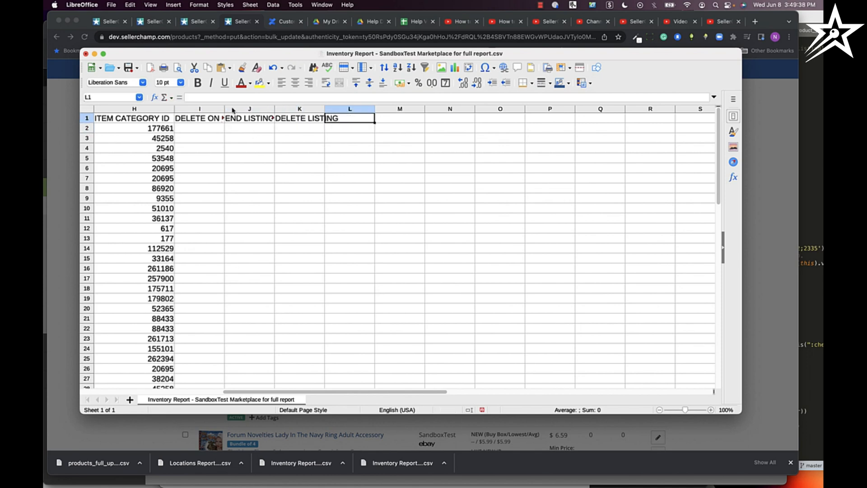
double_click(224, 109)
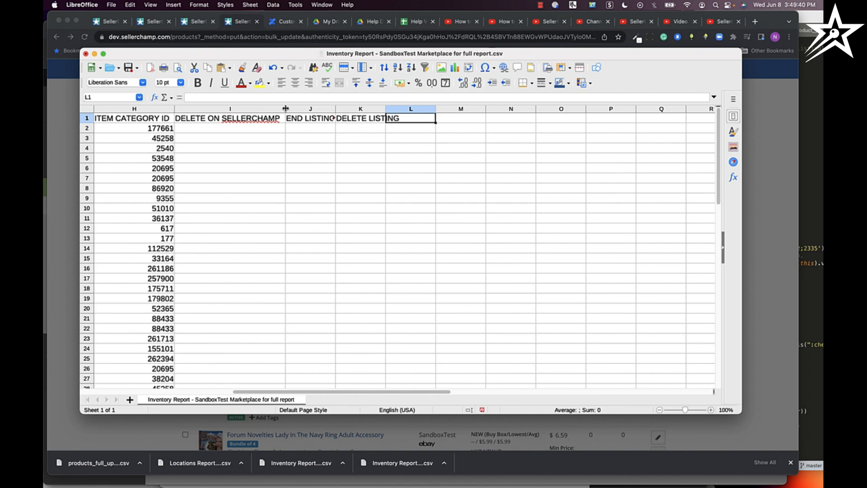
double_click(336, 109)
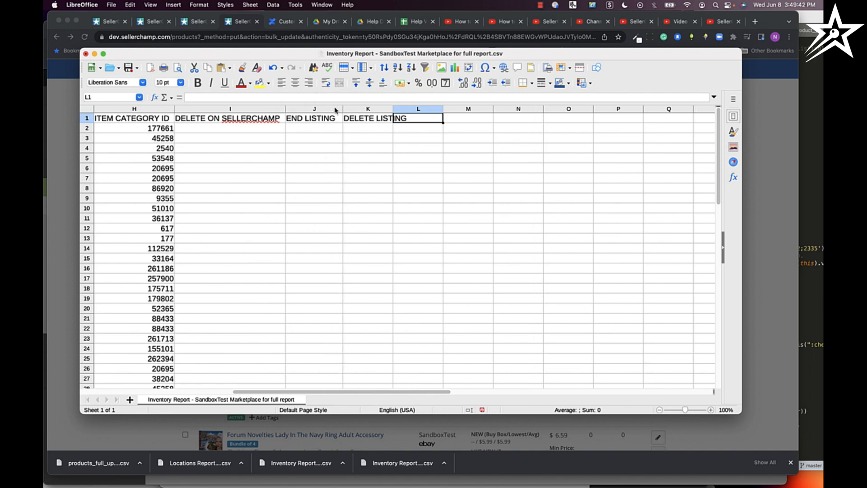
- Fit the DELETE LISTING column's width to its header and enter YES in cells I2 and J2
double_click(393, 108)
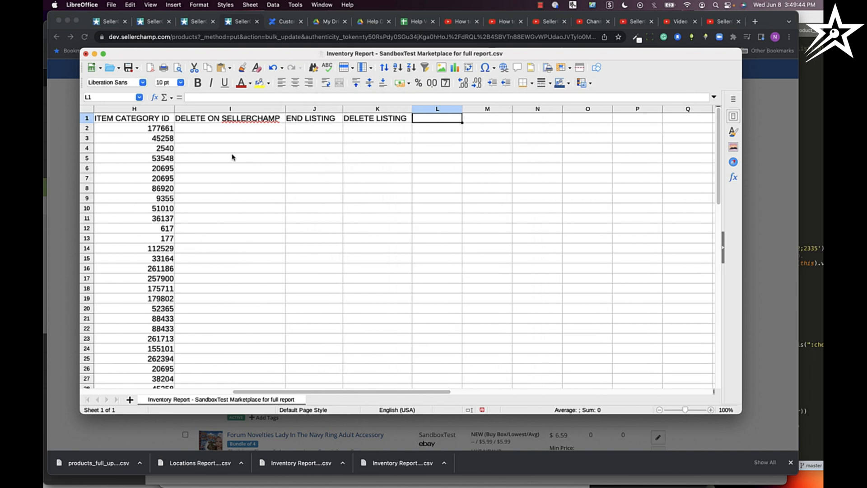
left_click(222, 129)
type("YES")
key("Tab")
type("E")
key("BackSpace")
type("YES")
key("Tab")
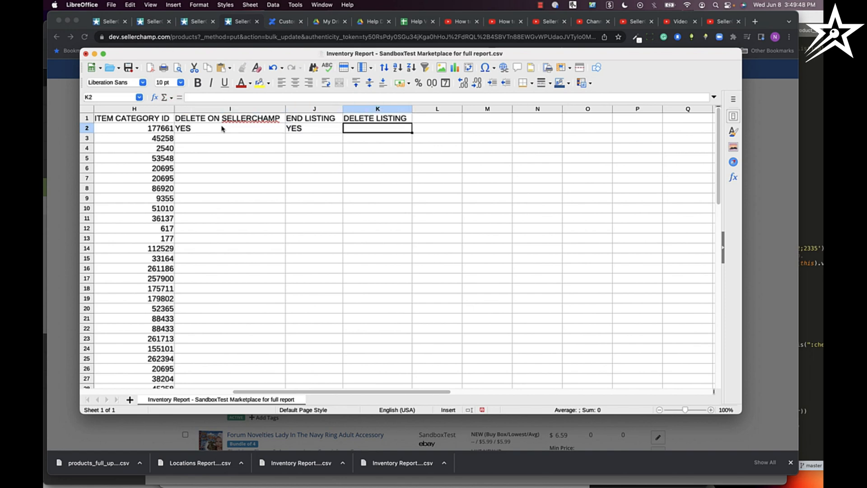
- Enter YES in cell K2 under the DELETE LISTING header
key("shift+Tab")
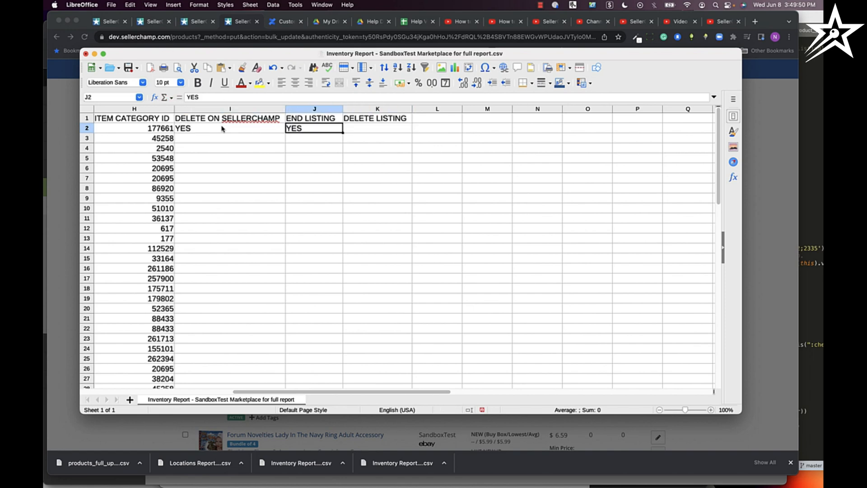
key("shift+Tab")
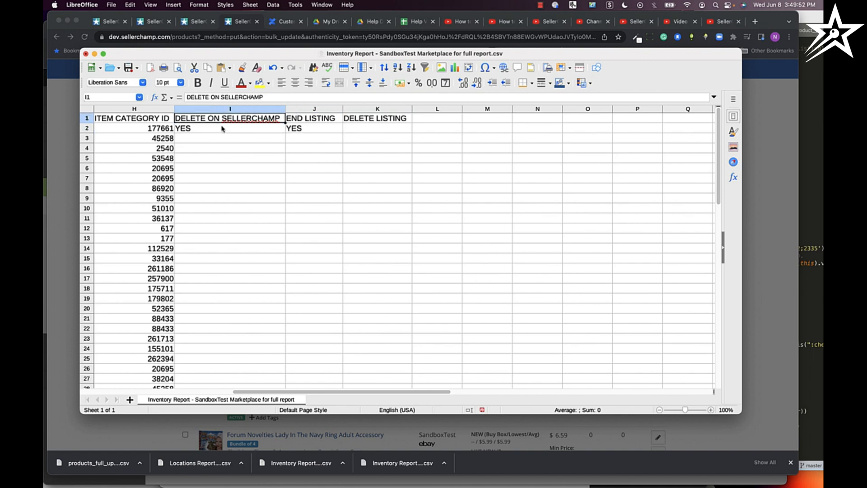
key("Tab")
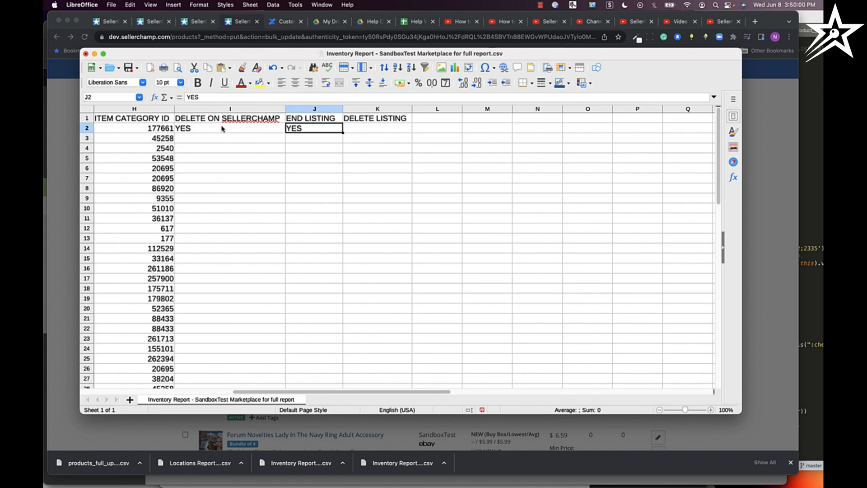
key("Tab")
type("YES")
key("Tab")
- Examine the row 2 entries under DELETE ON SELLERCHAMP, END LISTING and DELETE LISTING
key("Left")
key("Left")
key("Left")
key("Right")
key("Right")
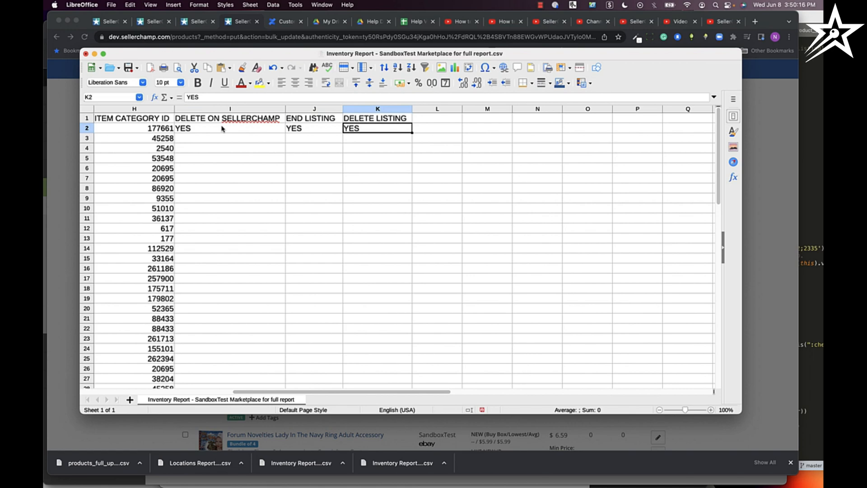
key("Left")
key("Left")
key("Right")
key("Right")
key("Left")
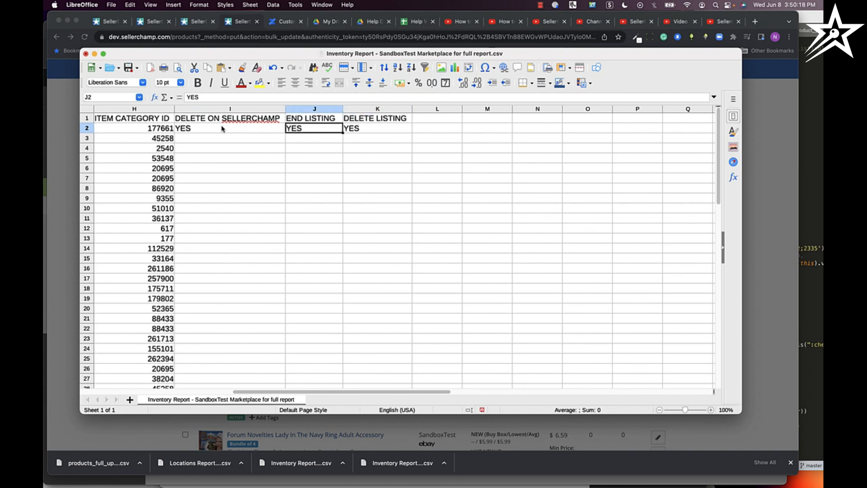
key("Right")
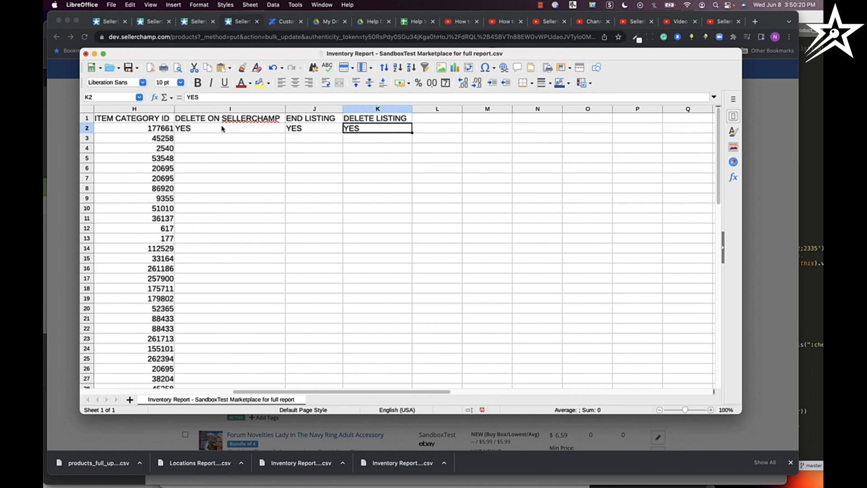
key("Left")
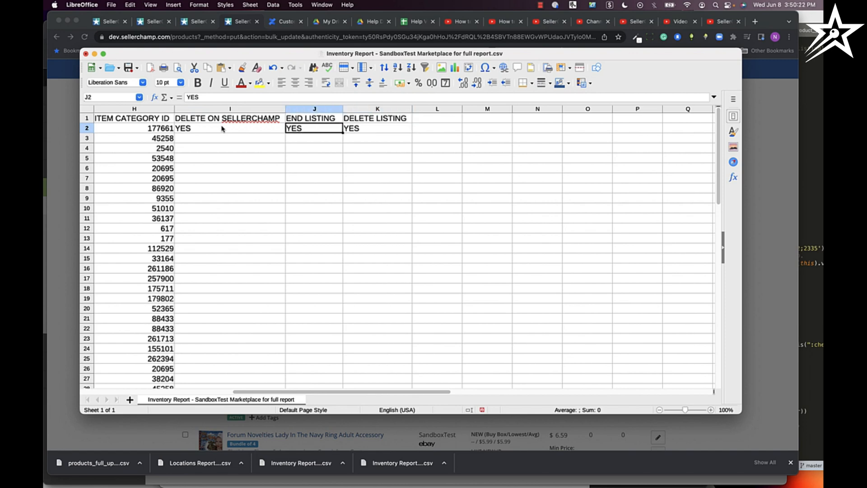
key("Left")
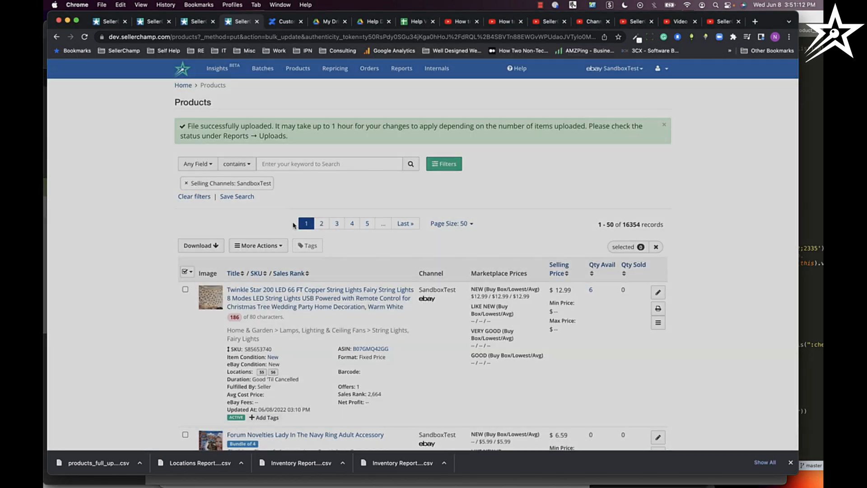
- Switch to the SellerChamp products page, inspect the item locations and quantities of the Twinkle Star string lights, and close the location manager
scroll(251, 204, "down", 8)
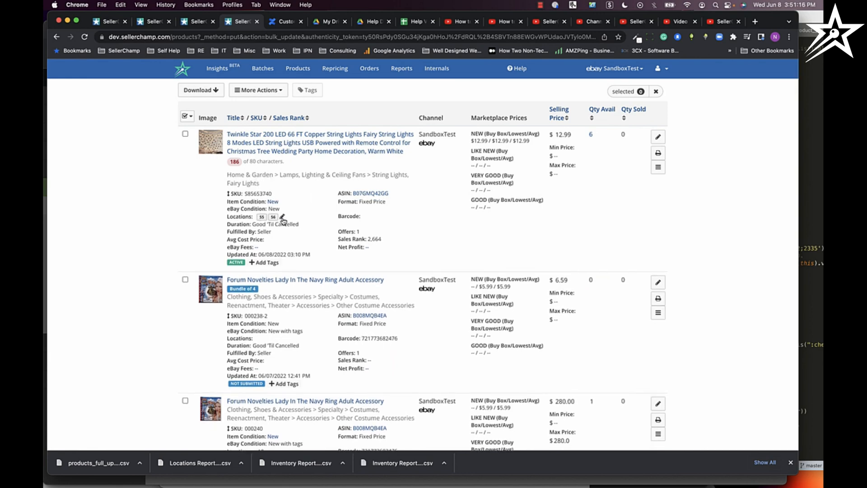
left_click(282, 217)
left_click(264, 195)
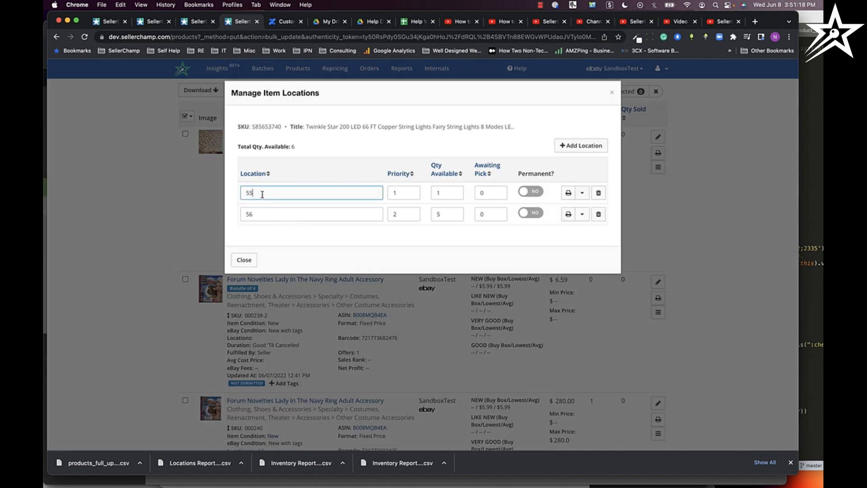
left_click(274, 209)
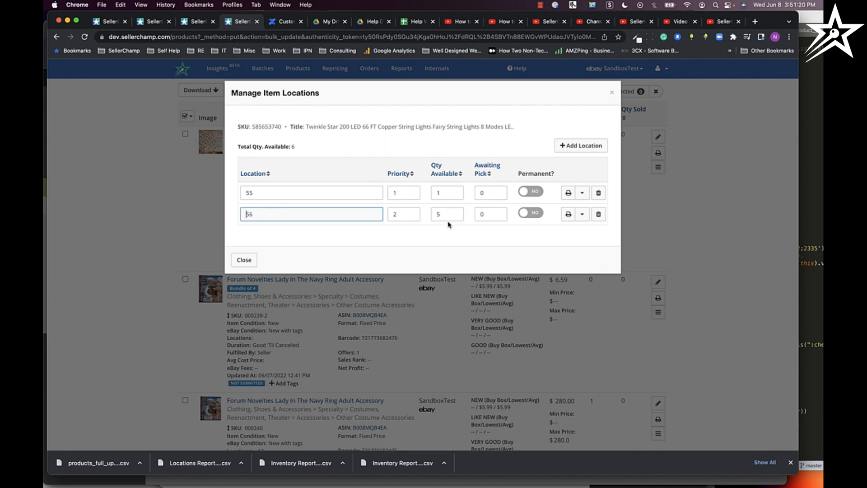
left_click(243, 260)
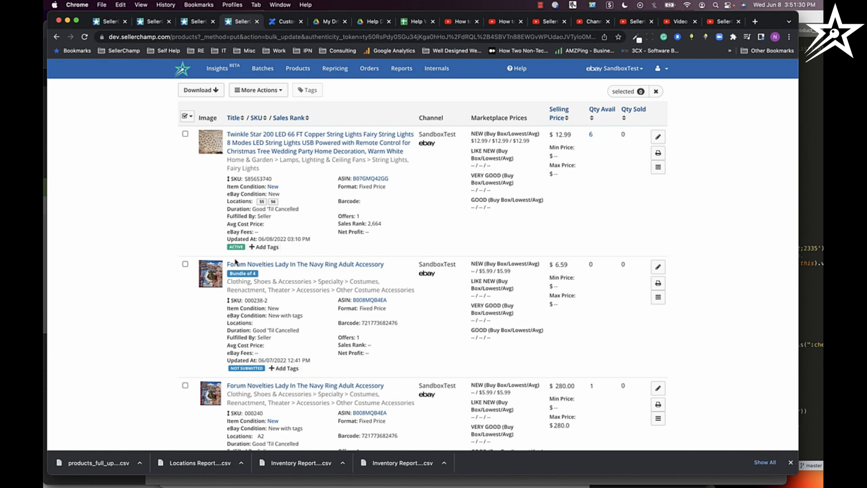
left_click(284, 208)
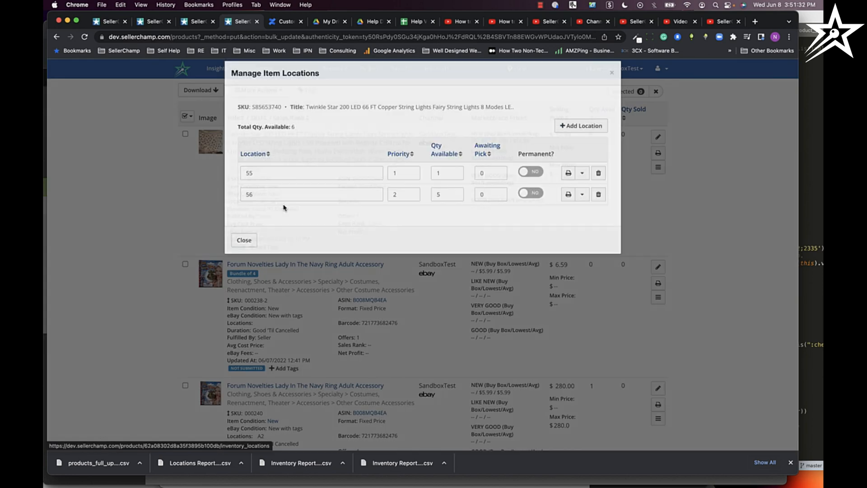
left_click(278, 192)
left_click(277, 216)
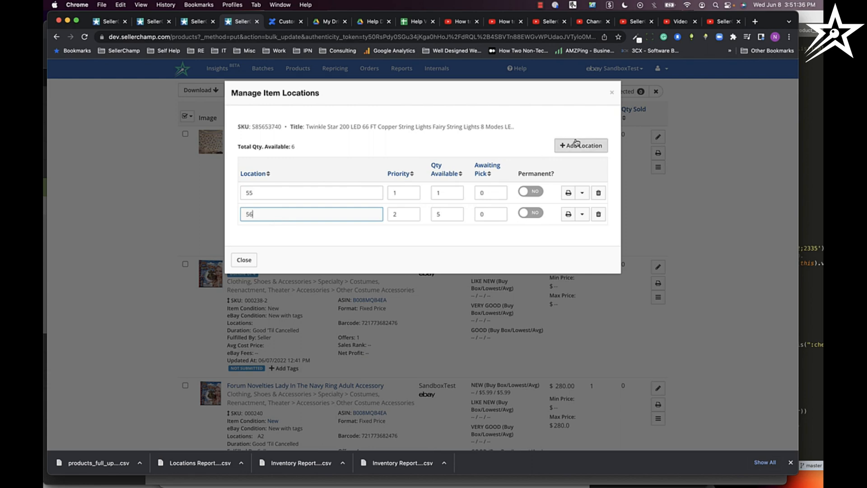
left_click(244, 260)
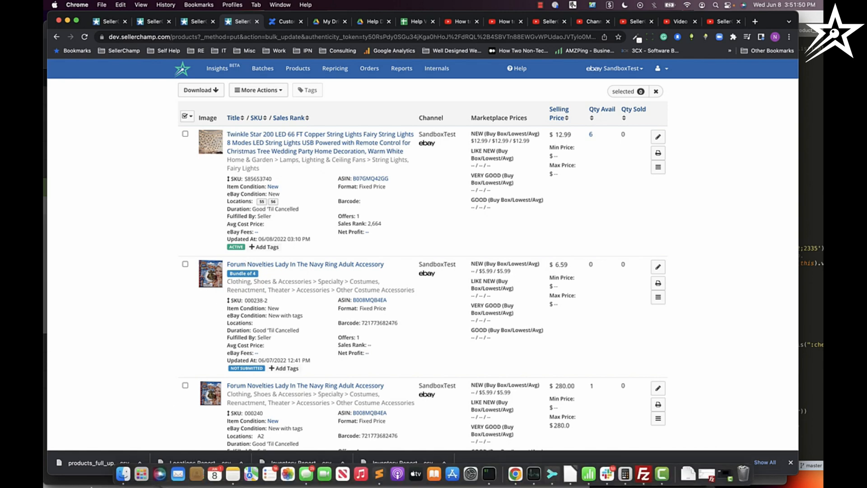
- Open "Locations Report - SandboxTest Marketplace for full report (1).csv" from the Downloads folder in LibreOffice, importing it with comma separation
left_click(109, 479)
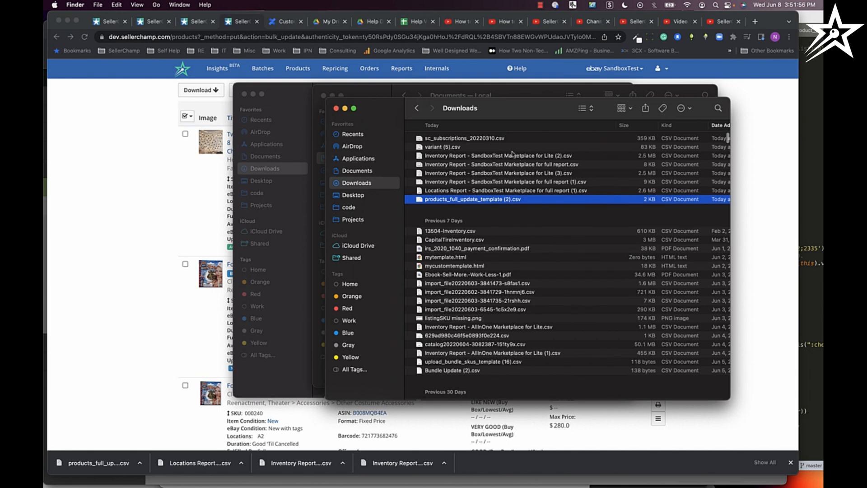
right_click(496, 192)
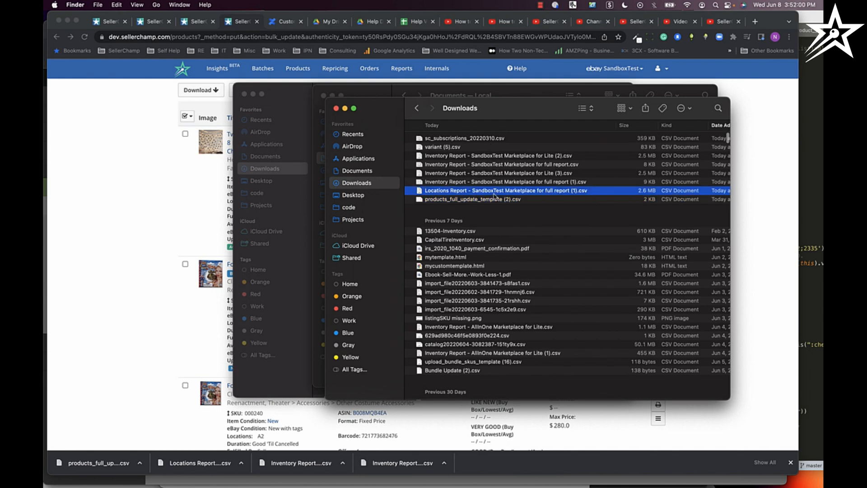
mouse_move(517, 211)
left_click(756, 242)
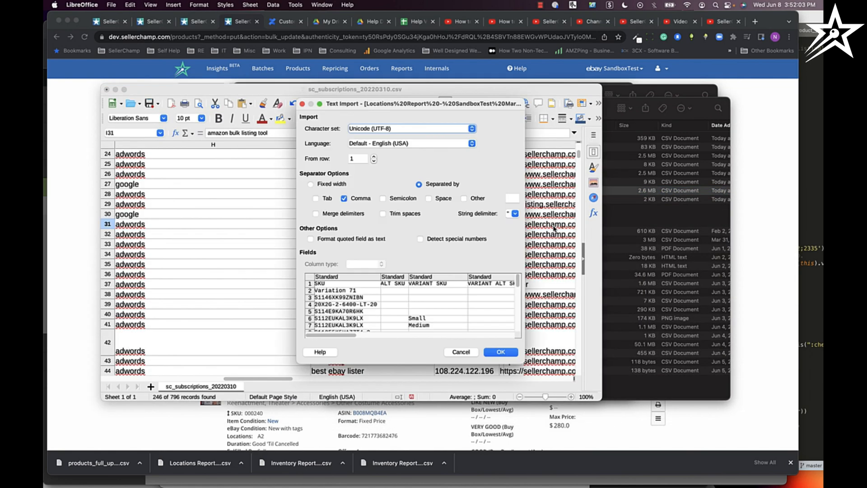
left_click(501, 351)
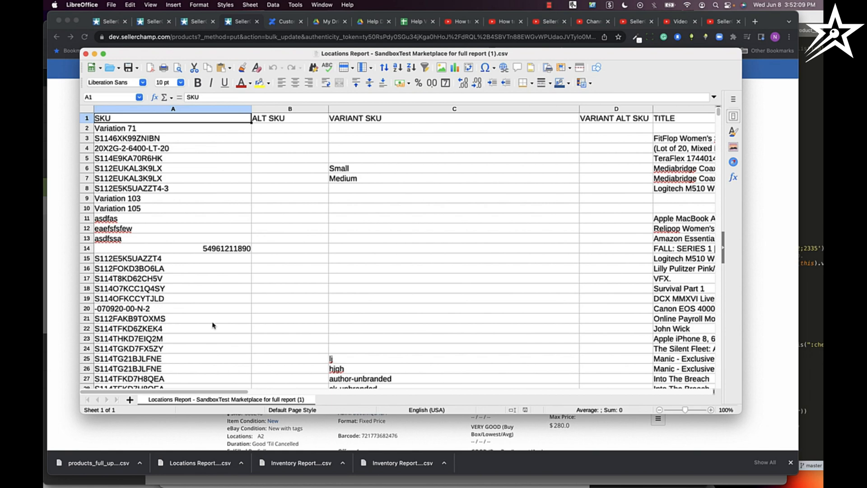
- Set the quantity in cell H8 of the locations report to 5 for SKU S112E5K5UAZZT4-3
key("Down")
key("Down")
key("Down")
key("Down")
key("Down")
key("Down")
key("Down")
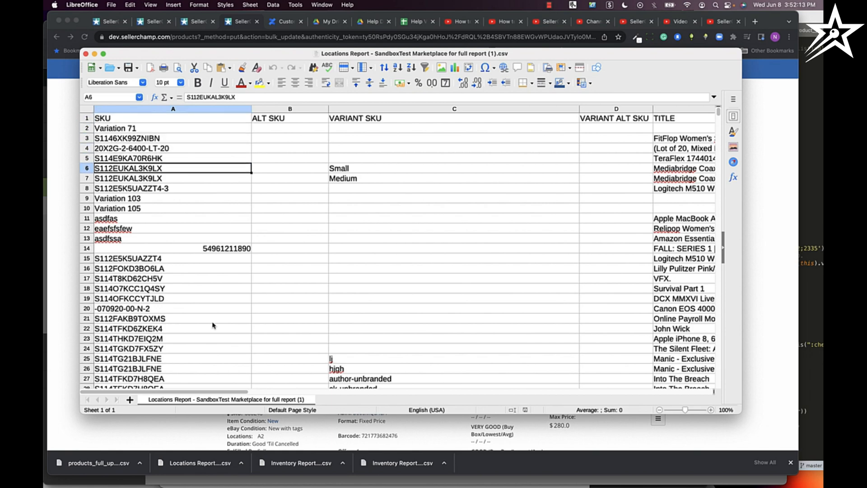
key("Right")
key("Right")
key("Right")
key("Right")
key("Right")
key("Right")
key("Right")
key("Left")
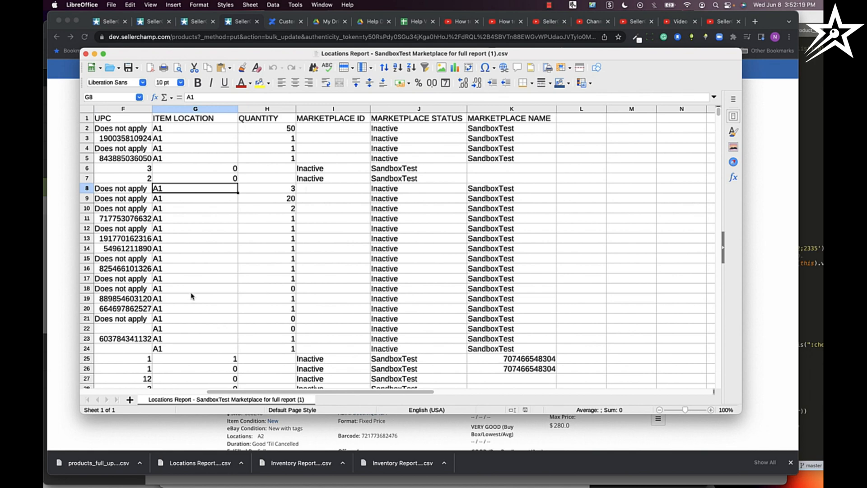
left_click(277, 189)
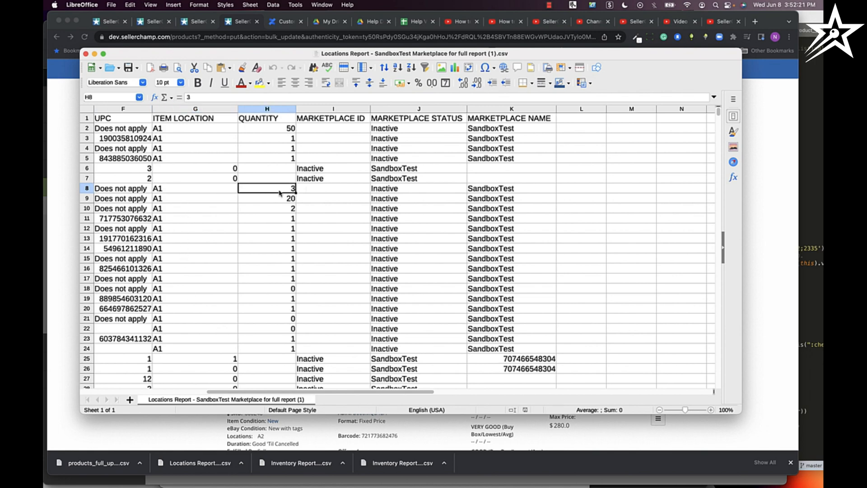
type("5")
key("Return")
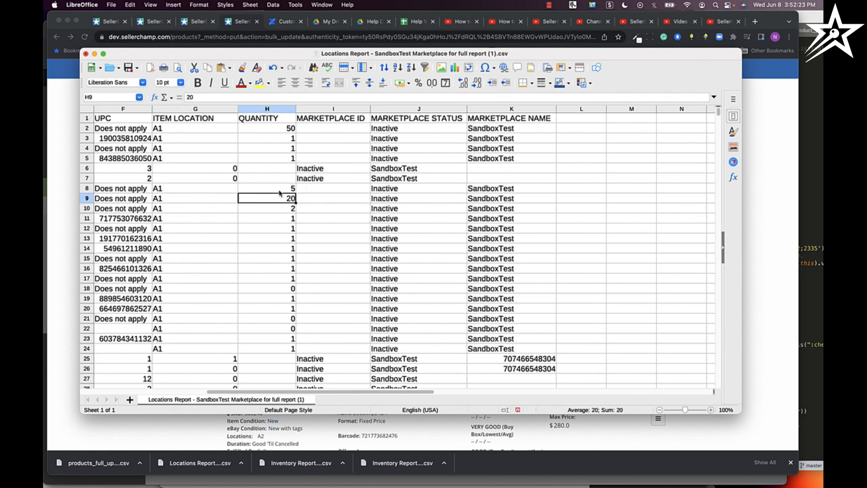
- Insert an empty row below row 10 of the locations report and undo the insertion
key("Left")
key("Left")
key("Left")
key("Left")
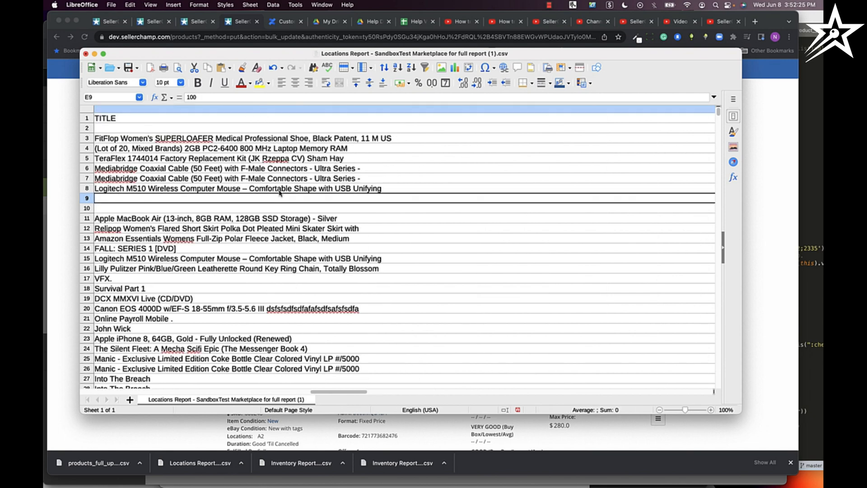
key("Left")
key("Left")
key("Left")
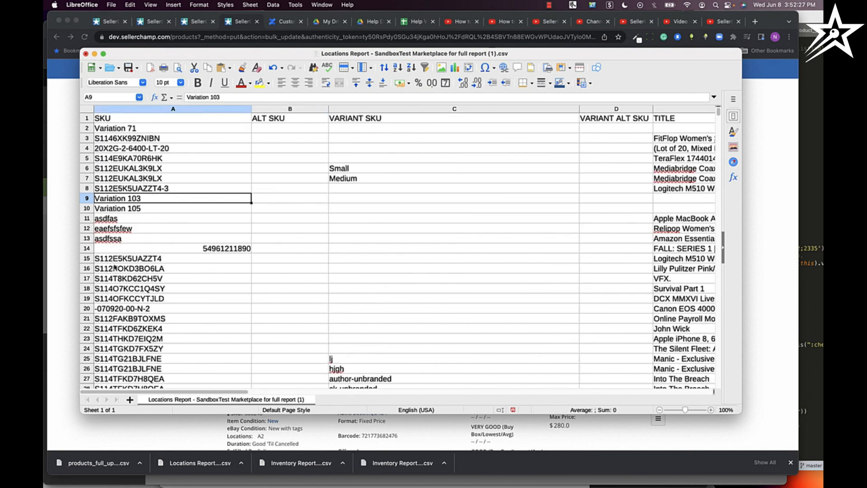
left_click(88, 208)
right_click(89, 209)
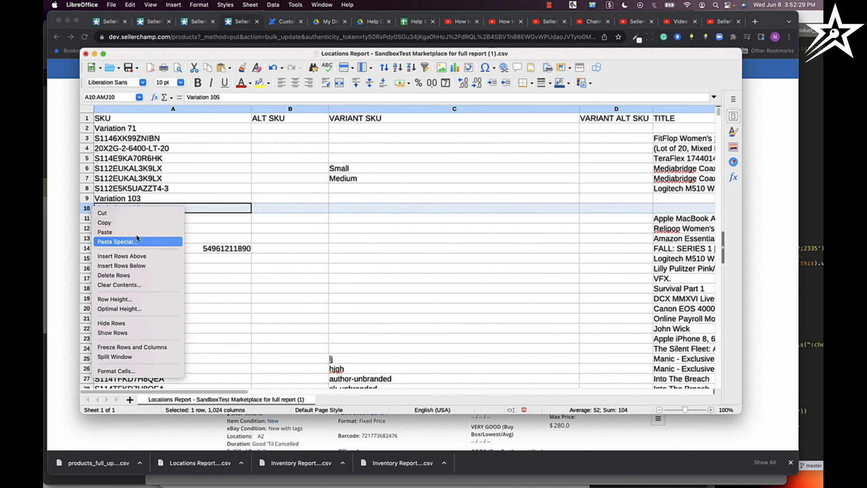
left_click(141, 266)
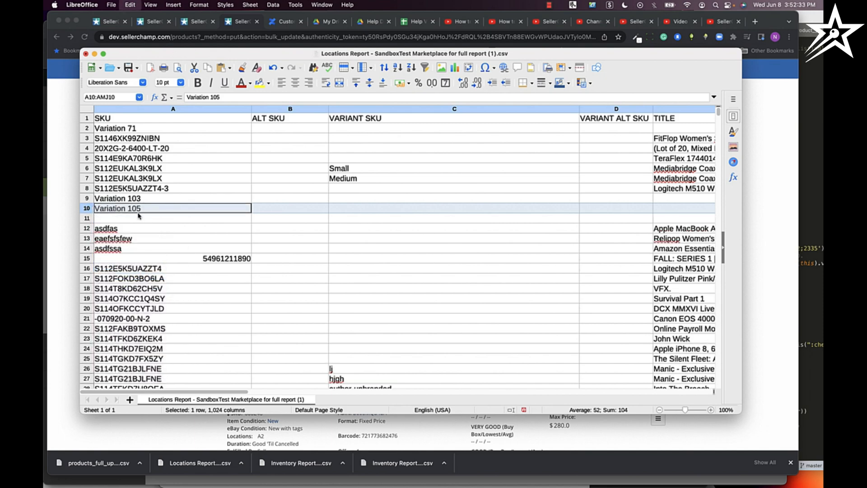
key("super+z")
- Insert an empty row above row 10 and copy the SKU Variation 103 from A9 into A10
right_click(89, 209)
left_click(120, 259)
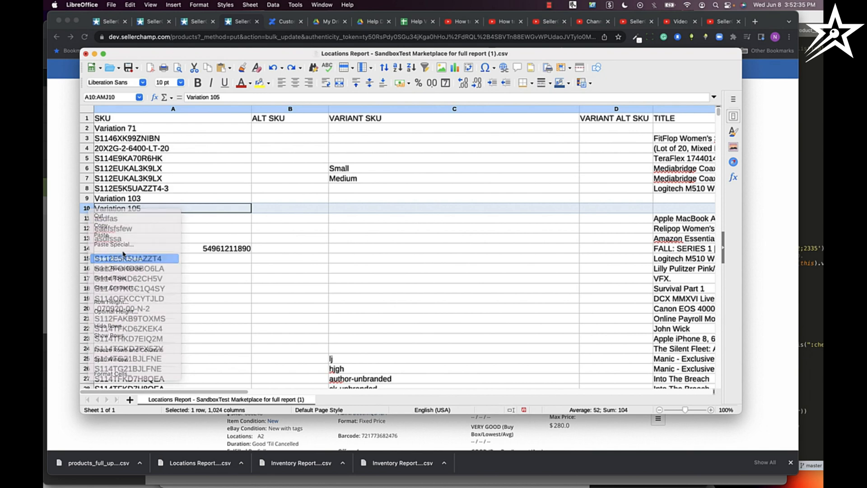
left_click(130, 201)
key("super+c")
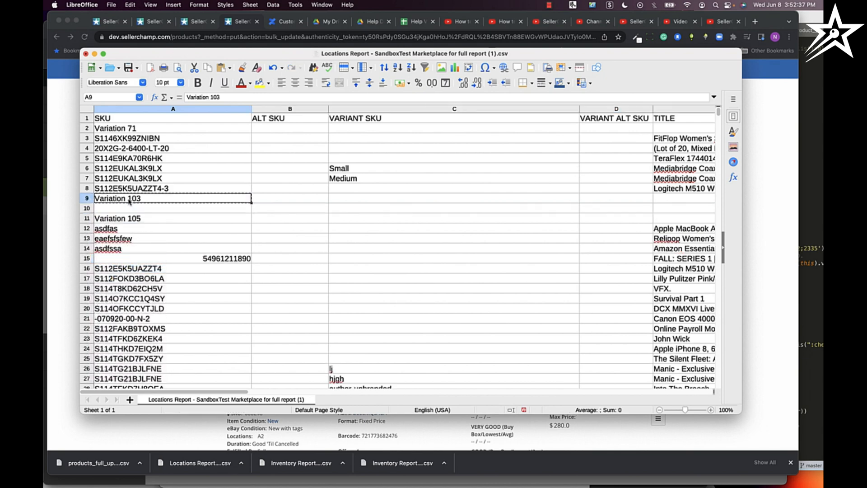
key("Down")
key("super+v")
- Enter item location A2 and quantity 10 for the new Variation 103 row in cells G10 and H10
key("Right")
key("Right")
key("Right")
key("Right")
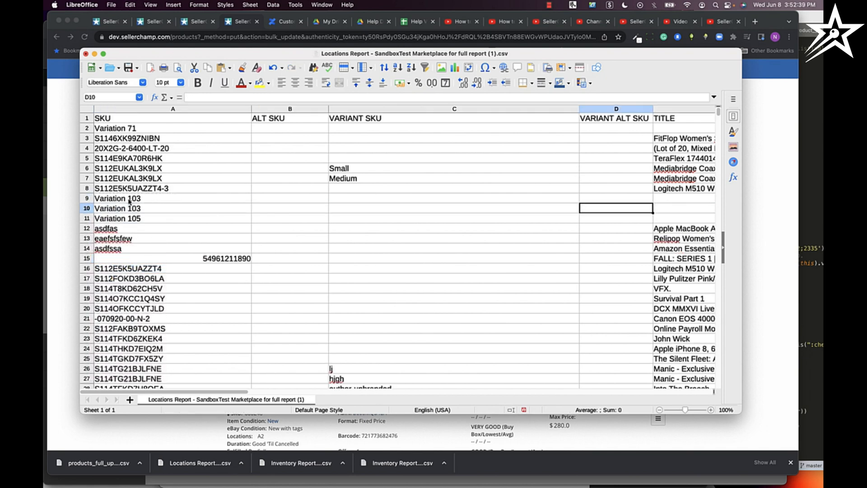
key("Right")
key("Right")
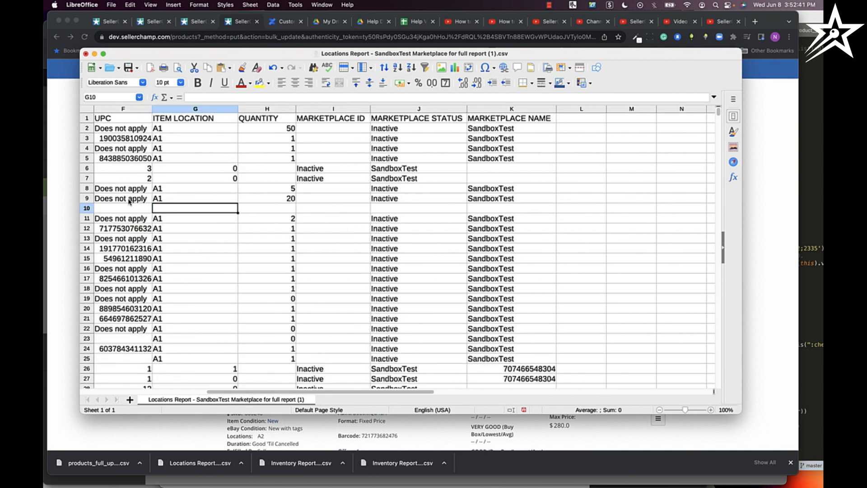
type("a")
key("BackSpace")
key("BackSpace")
type("a2")
key("Tab")
type("10")
key("Tab")
- Review the new row 10 from its quantity back to its SKU
key("Left")
key("Left")
key("Left")
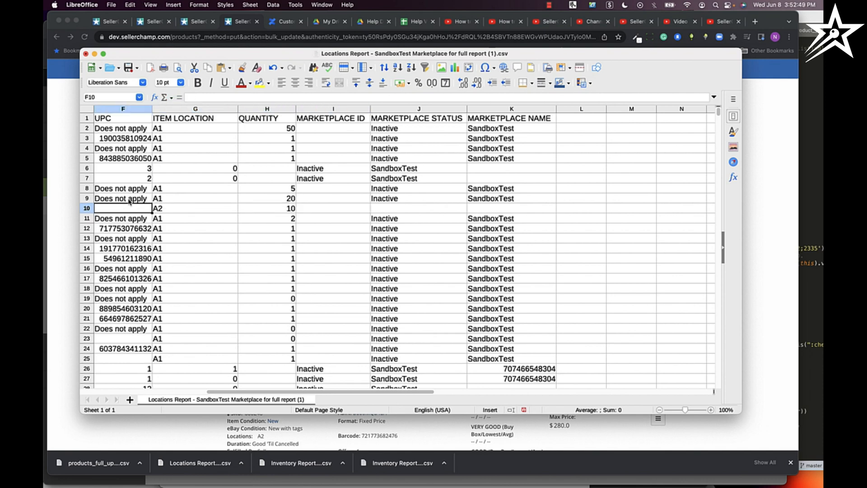
key("Left")
key("Left")
key("Left")
key("Left")
key("Left")
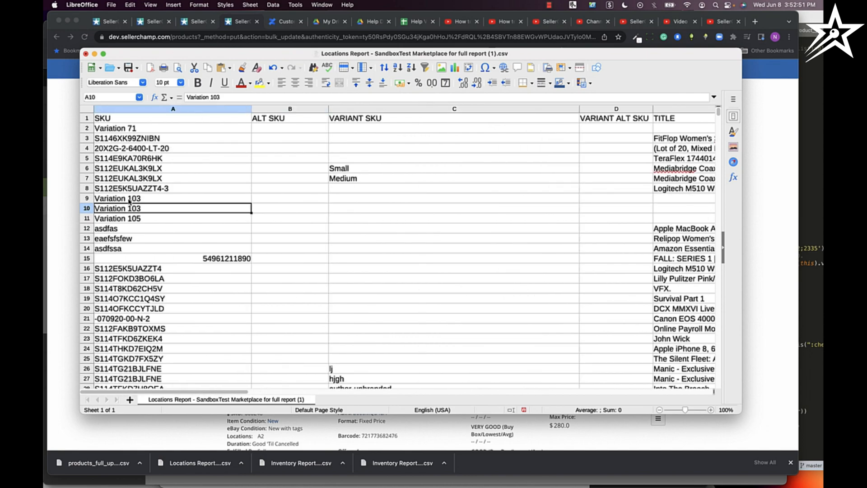
- Review the second Variation 103 row from its SKU in A10 across to its quantity in H10 and back
key("Right")
key("Right")
key("Right")
key("Right")
key("Right")
key("Right")
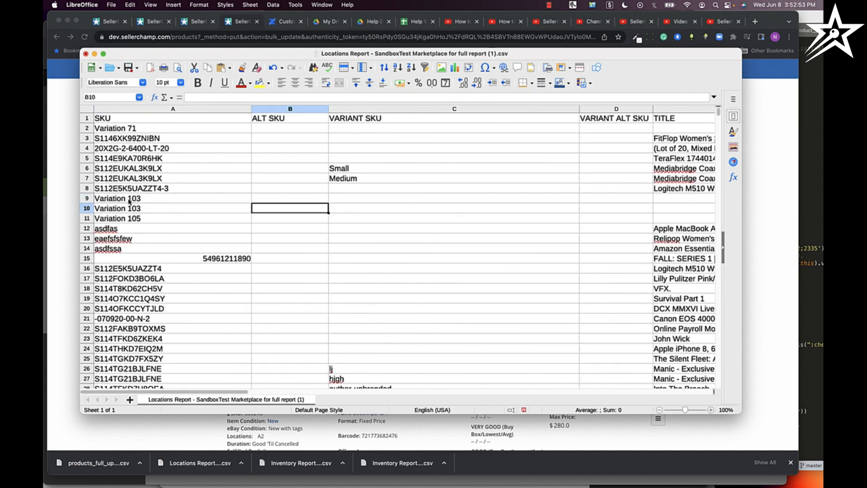
key("Right")
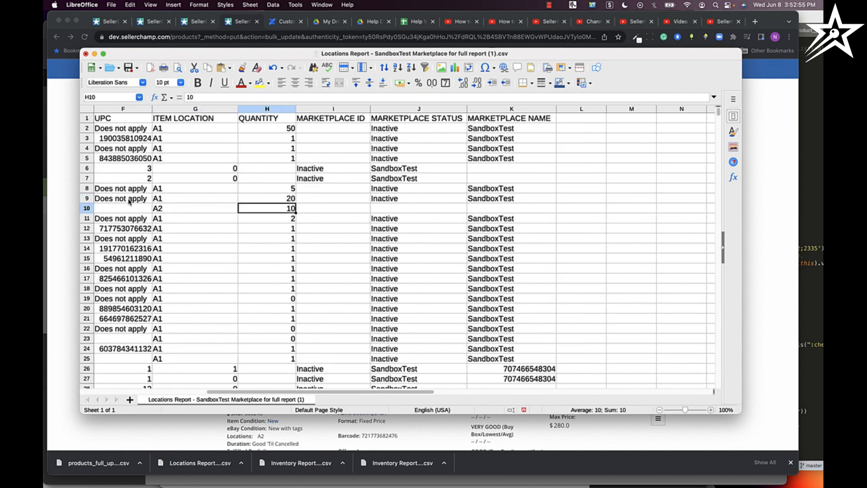
key("Left")
key("Left")
key("Left")
key("Left")
key("Left")
key("Left")
key("Left")
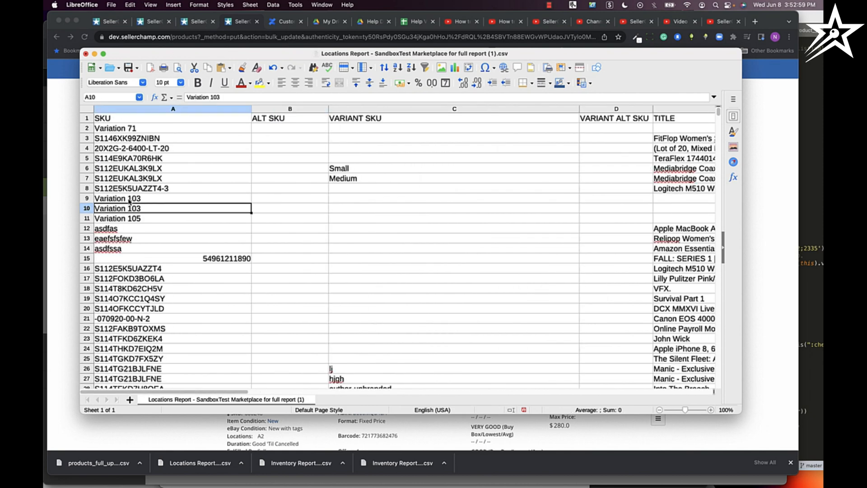
- Set the quantity in H13 to 0 for SKU eaefsfsfew so that its item location gets removed
key("Down")
key("Down")
key("Down")
key("Right")
key("Right")
key("Right")
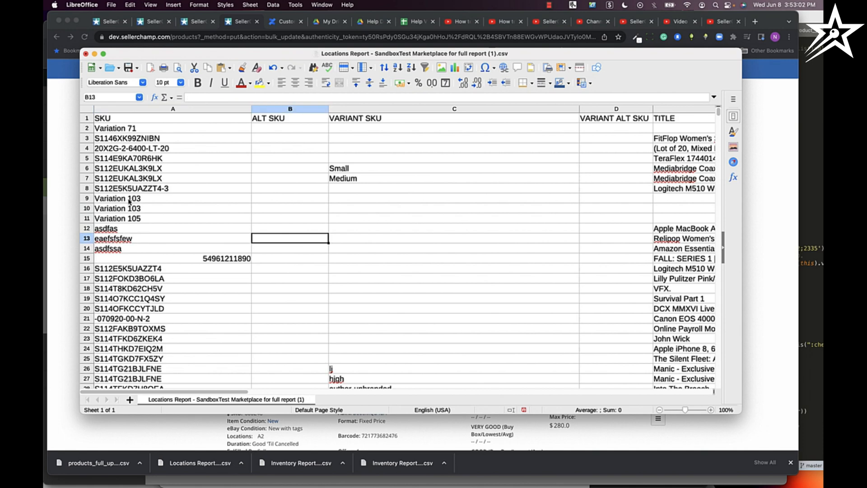
key("Right")
key("Right")
key("Right")
key("Right")
key("Left")
key("Right")
type("0")
key("Return")
- Review row 13's item location and quantity, ending back at its SKU
key("Left")
key("Up")
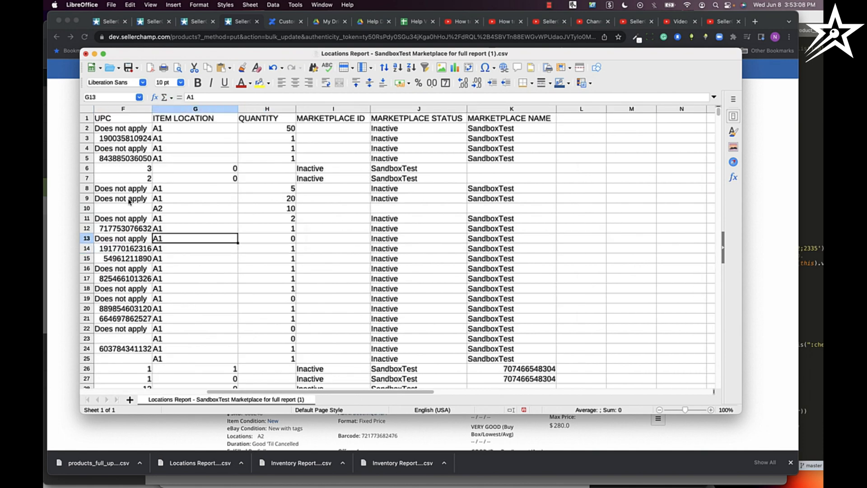
key("Right")
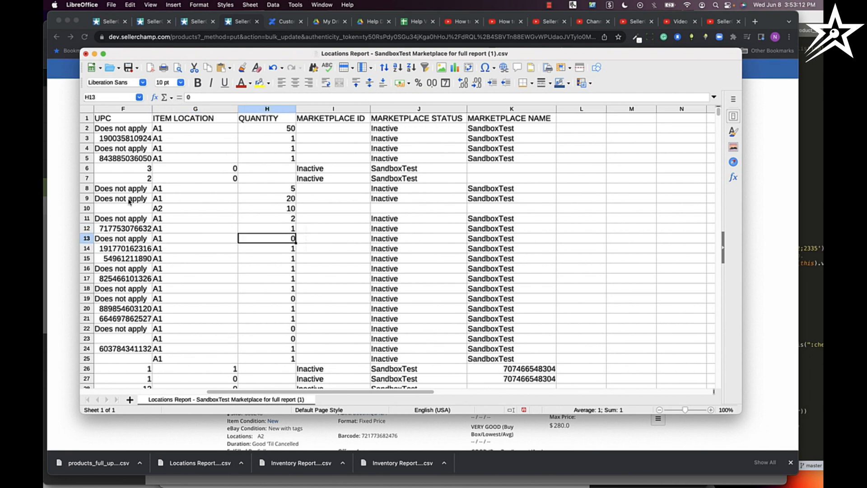
key("Left")
key("Right")
key("Left")
key("Left")
key("Home")
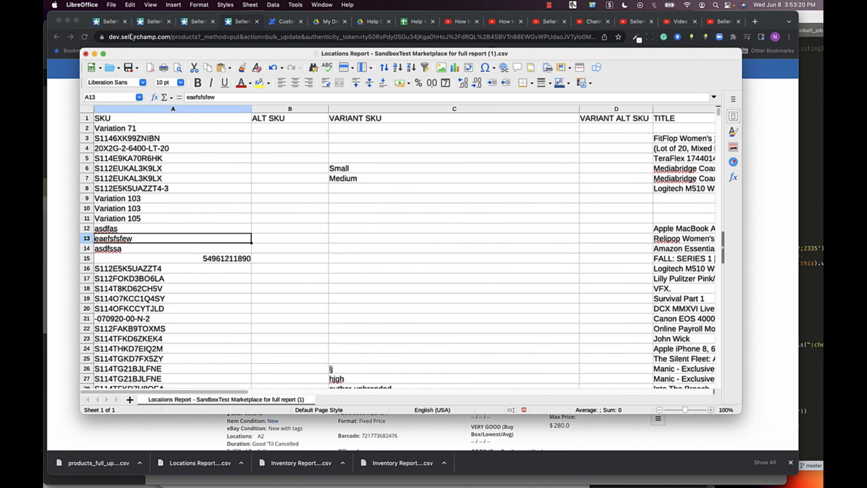
- Save the locations report and switch to the SellerChamp products page in Chrome
scroll(290, 235, "right", 6)
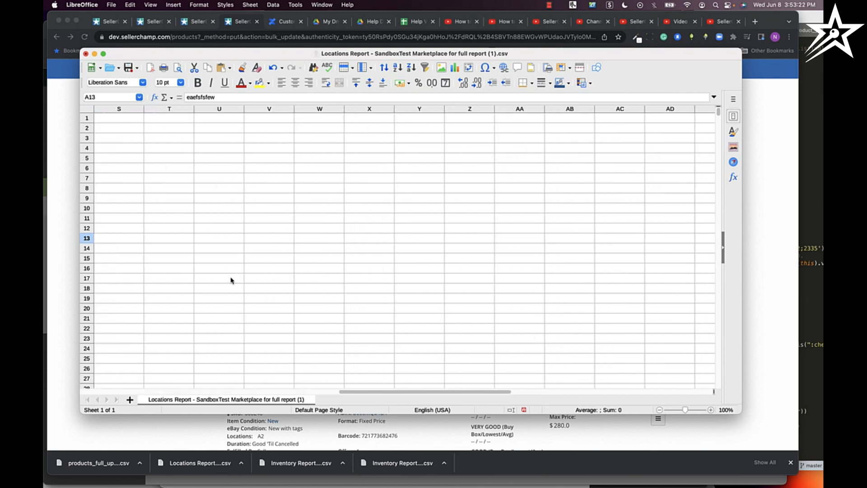
scroll(232, 281, "left", 4)
scroll(231, 281, "left", 3)
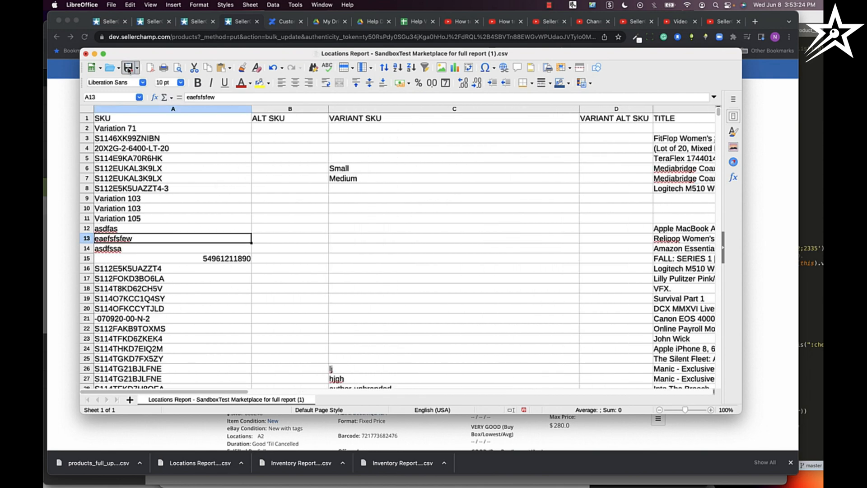
left_click(76, 143)
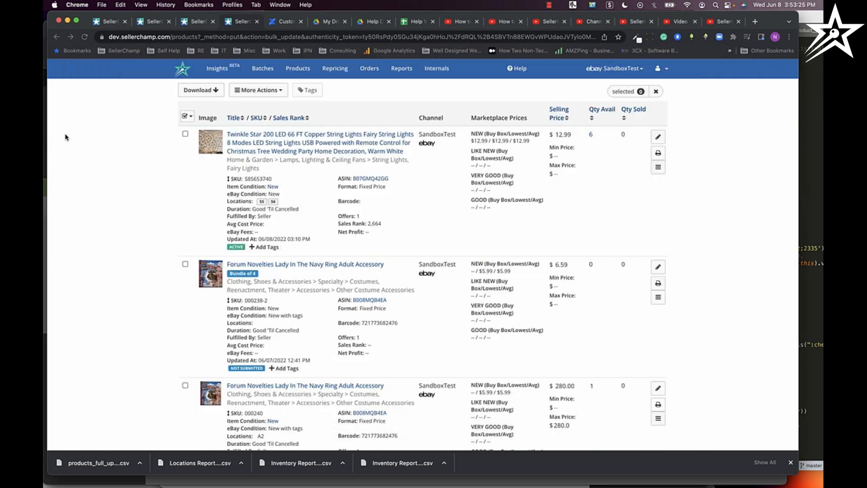
- Upload Locations Report - SandboxTest Marketplace for full report (1).csv as an item locations update for the SandboxTest (eBay) channel
left_click(285, 91)
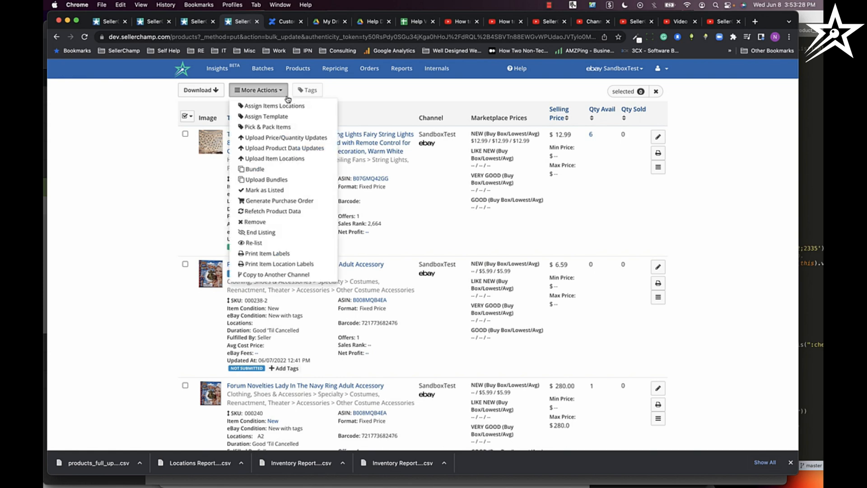
left_click(295, 159)
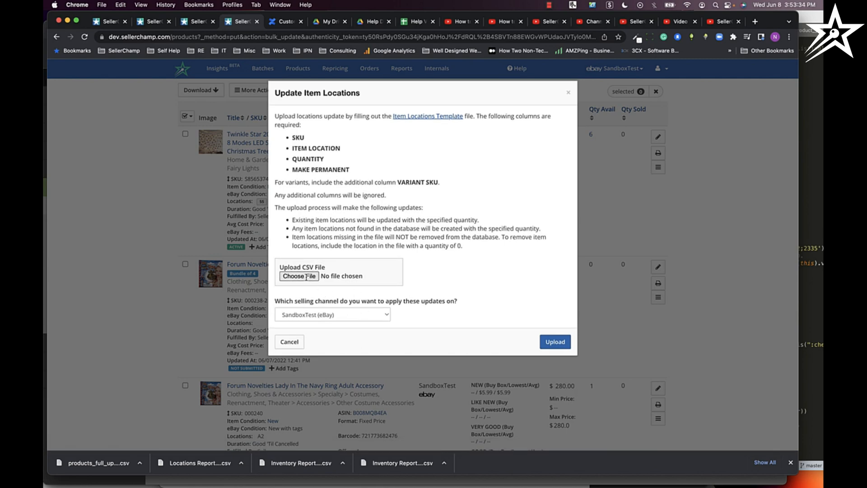
left_click(306, 277)
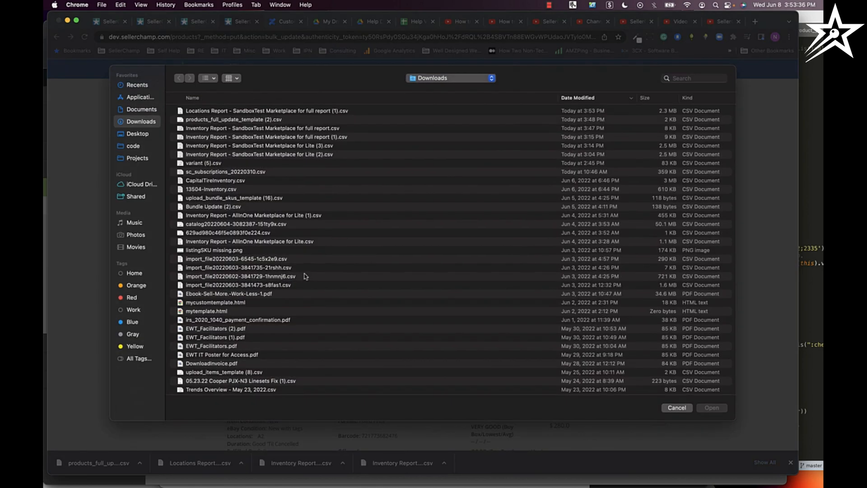
double_click(228, 113)
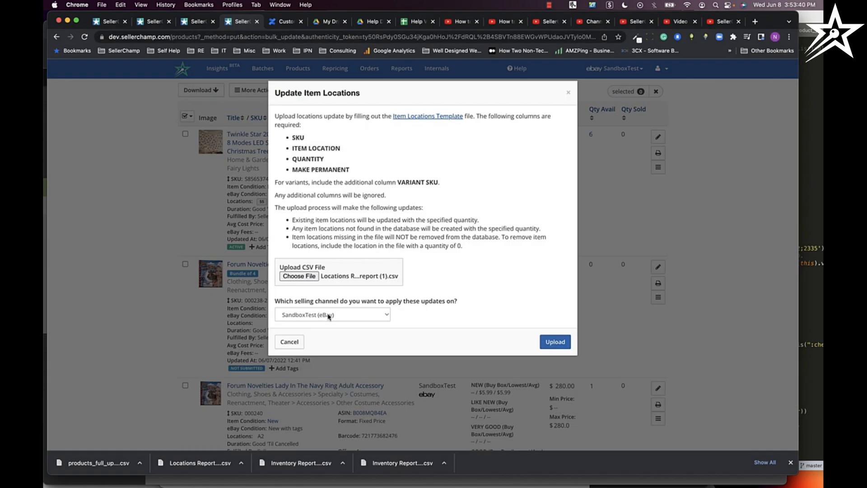
left_click(559, 344)
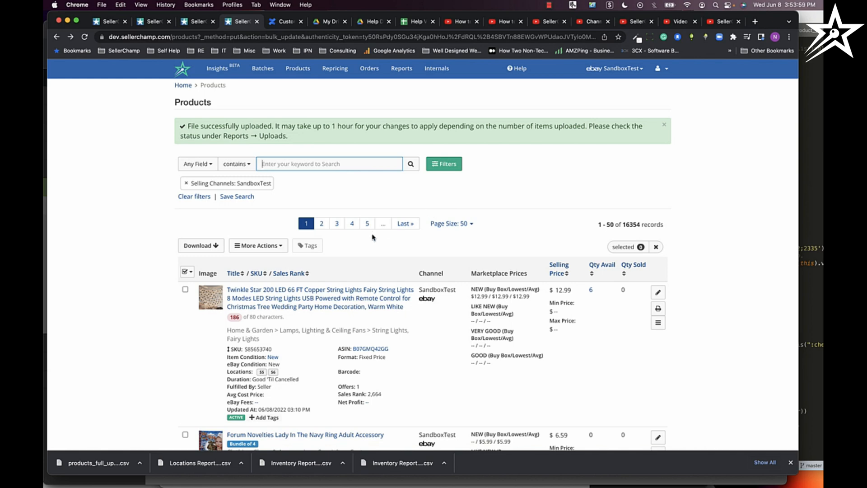
- Switch to Finder and open variant (5).csv from Downloads in LibreOffice, accepting the comma-separated import settings
key("super+Tab")
key("super+Tab")
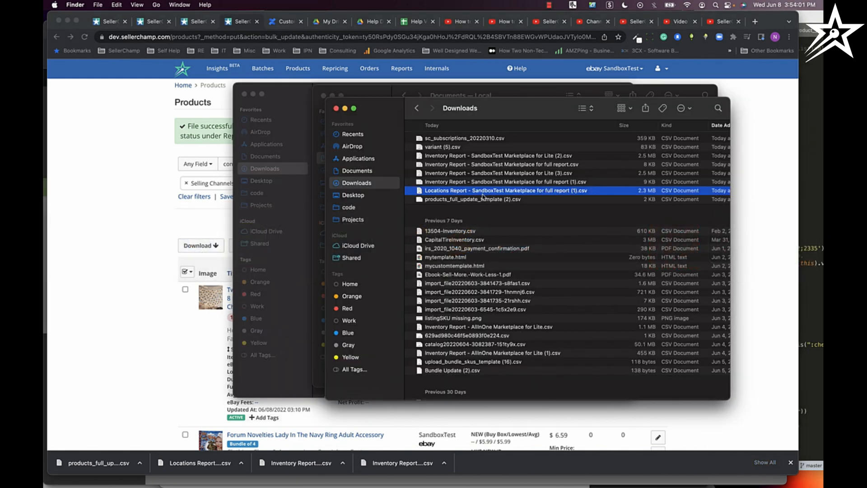
left_click(456, 147)
right_click(457, 148)
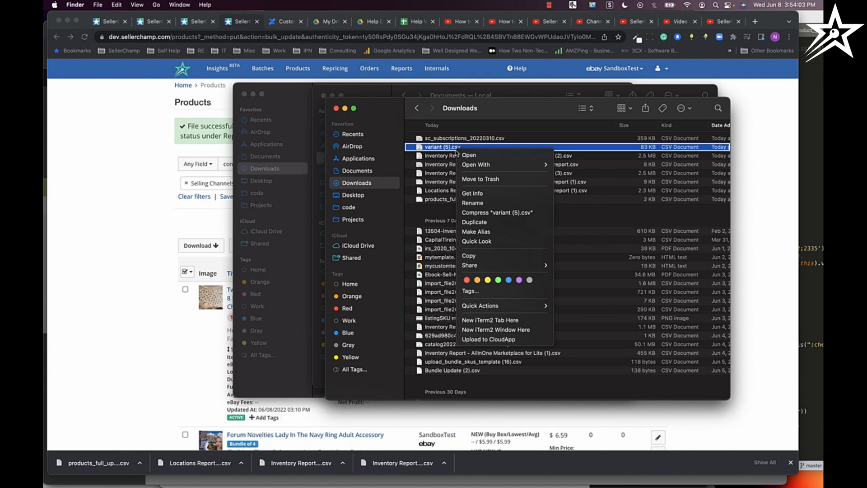
mouse_move(524, 165)
left_click(581, 198)
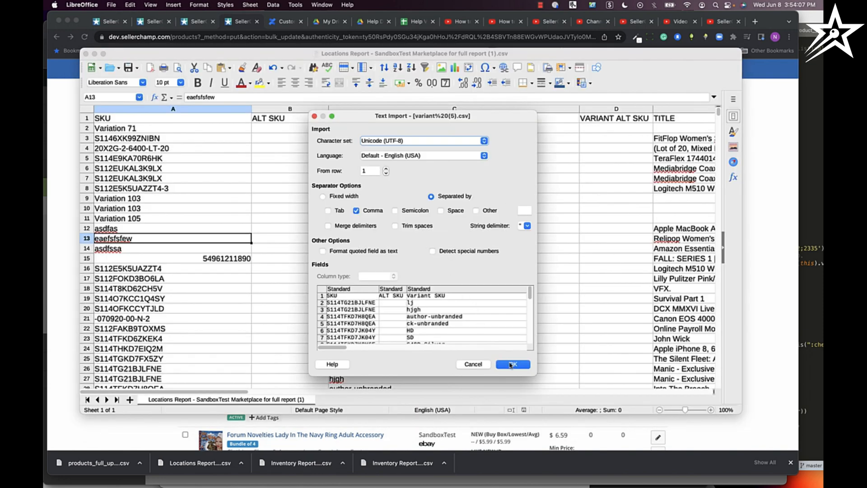
left_click(512, 364)
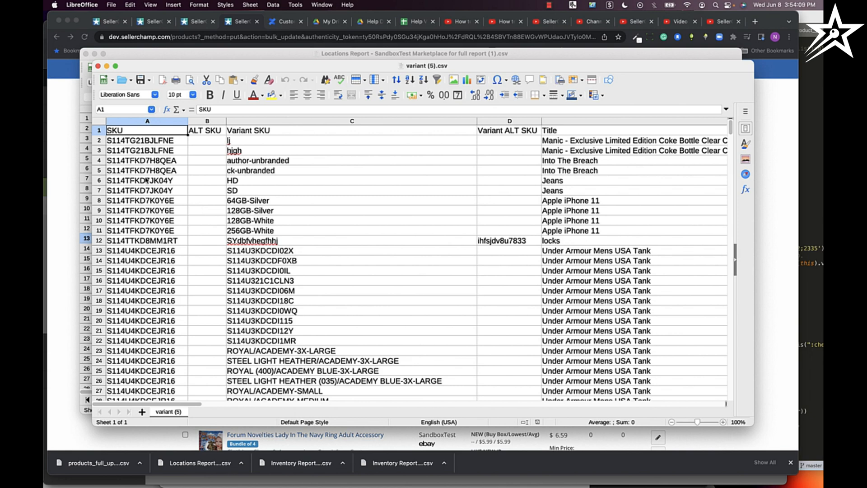
- Enter a retail price of 100 in H9 for the Apple iPhone 11 variant 128GB-Silver
key("Right")
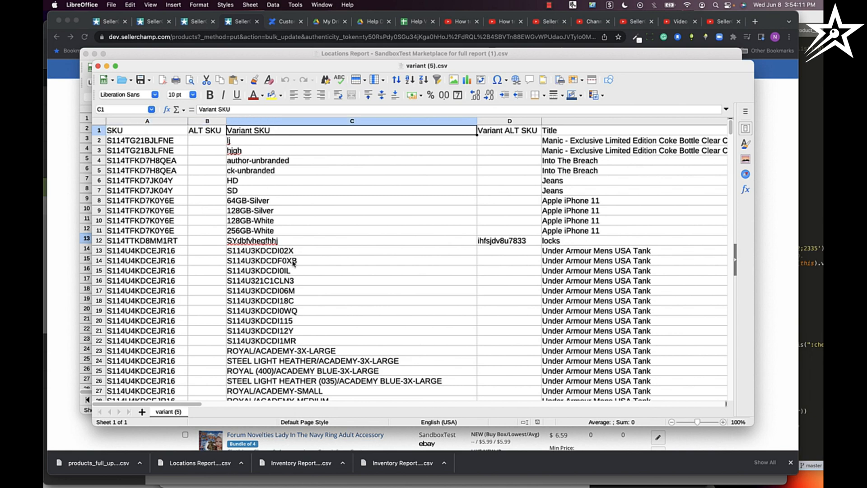
key("Right")
key("Right")
key("Right")
key("Right")
key("Down")
key("Down")
key("Down")
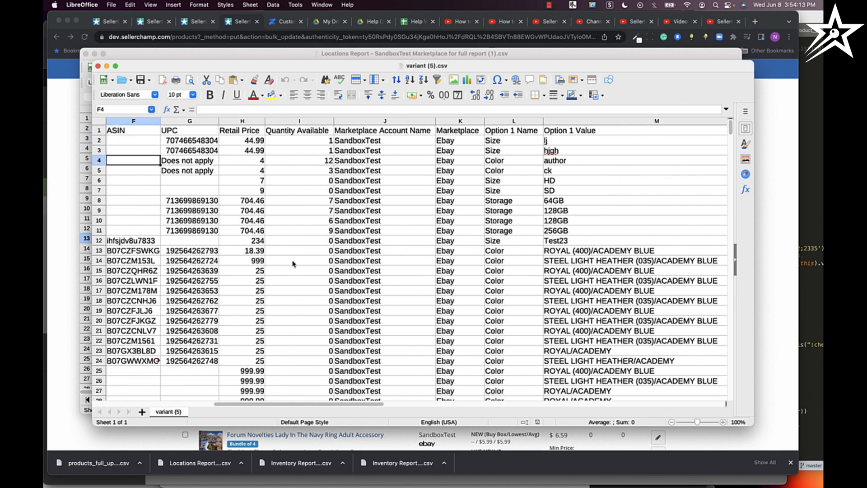
key("Right")
key("Right")
key("Down")
key("Down")
key("Down")
key("Down")
key("Down")
type("100")
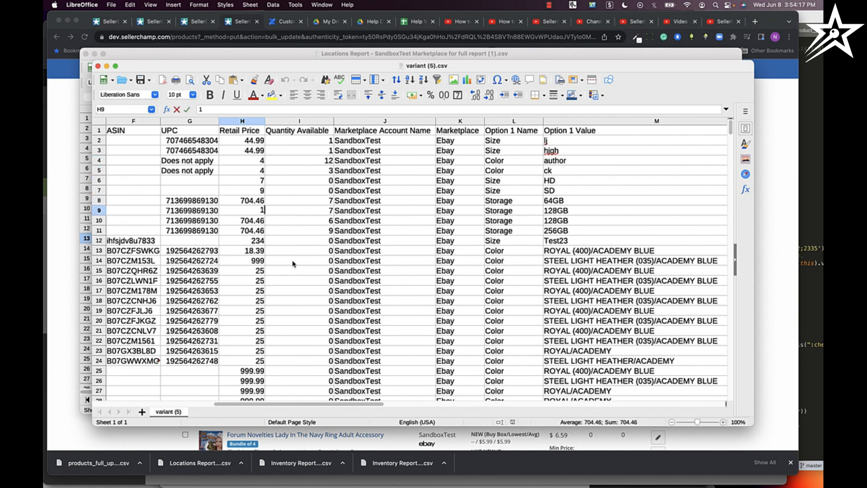
- Set the quantity available of the 128GB-Silver variant to 10 in I9 and check its marketplace columns
key("Tab")
type("10")
key("Return")
key("Up")
key("Right")
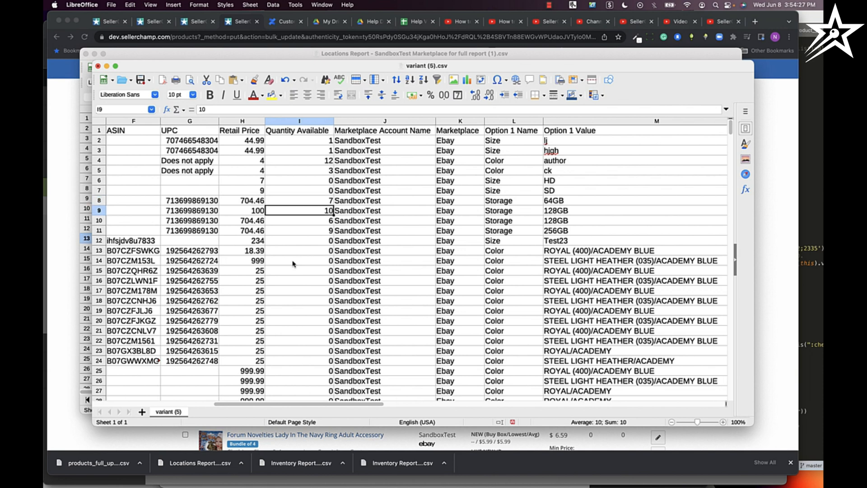
key("Right")
key("Right")
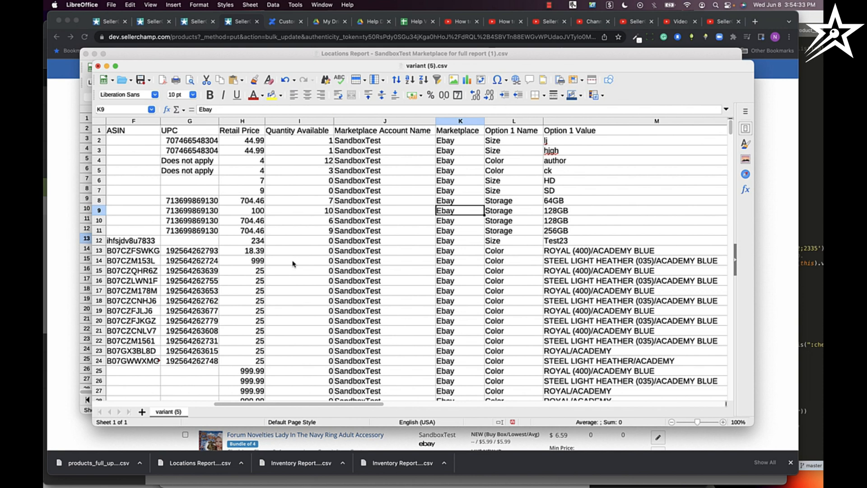
- Set the quantity available in I15 to 10 for the Under Armour Mens USA Tank variant in row 15
key("Left")
key("Left")
key("Left")
key("Down")
key("Down")
key("Down")
key("Right")
key("Down")
key("Down")
key("Down")
type("10")
key("Return")
key("Up")
key("Left")
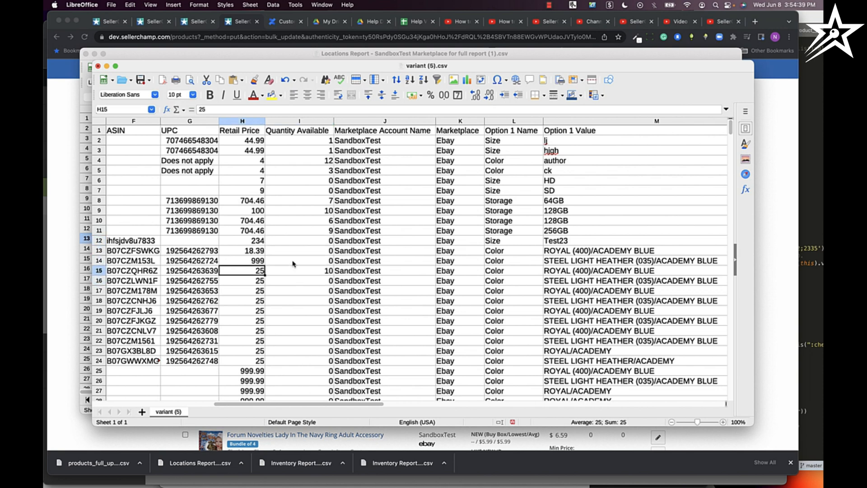
key("Right")
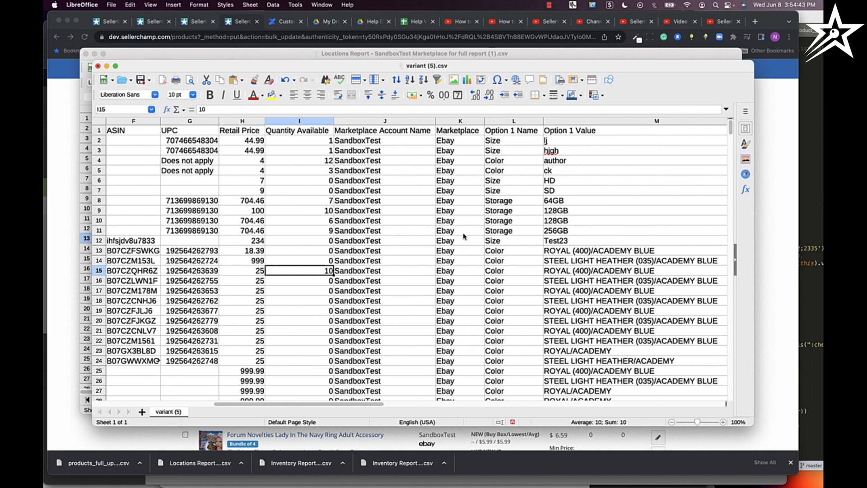
- Save variant (5).csv and switch back to the SellerChamp products page in Chrome
scroll(397, 273, "left", 2)
scroll(397, 272, "left", 3)
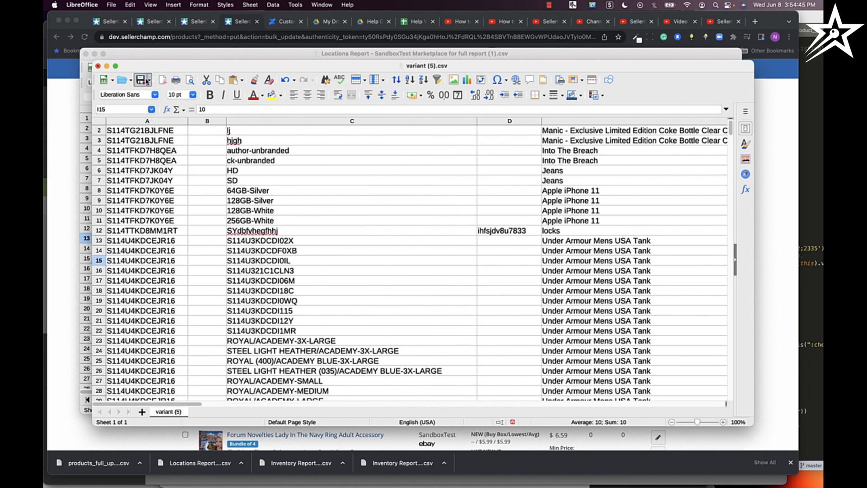
left_click(66, 136)
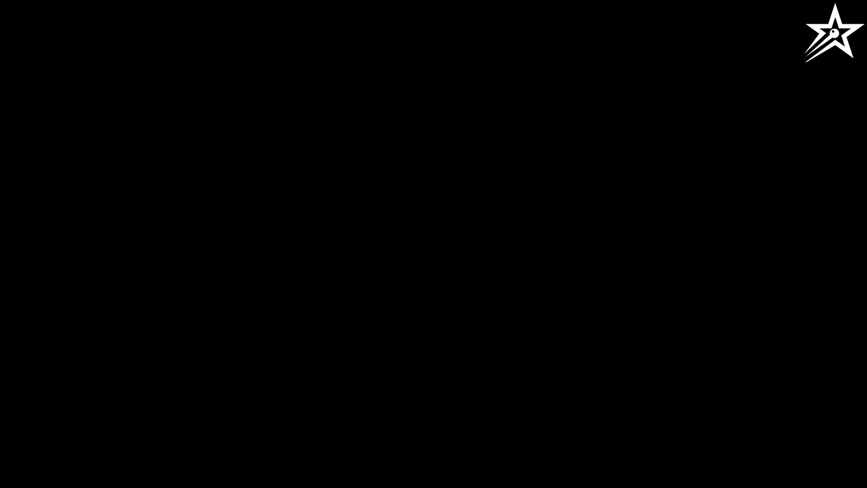